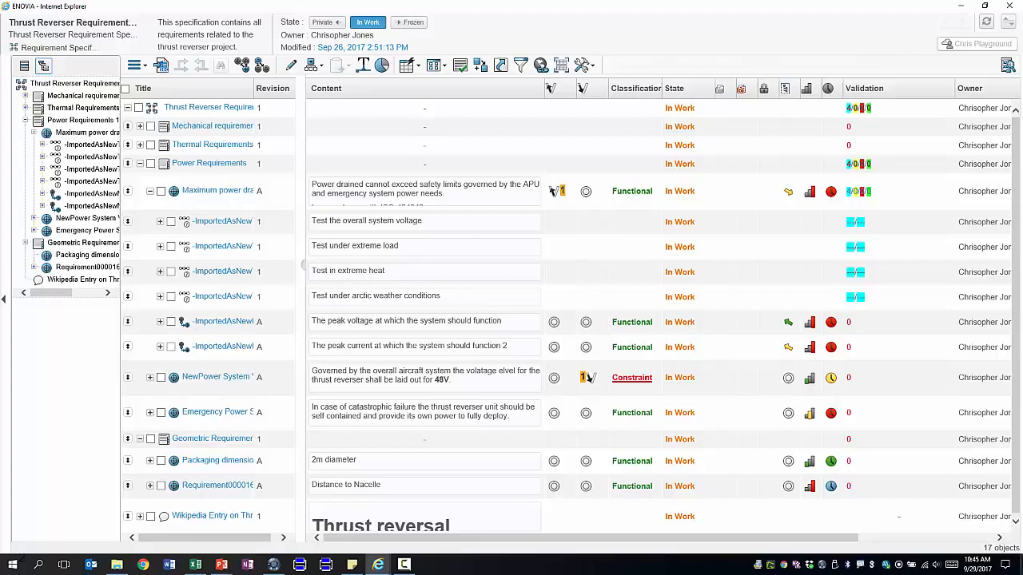
# Switch from the ENOVIA requirements list to the CATIA thrust reverser session with Alt+Tab
pyautogui.hotkey('alt', 'Tab')
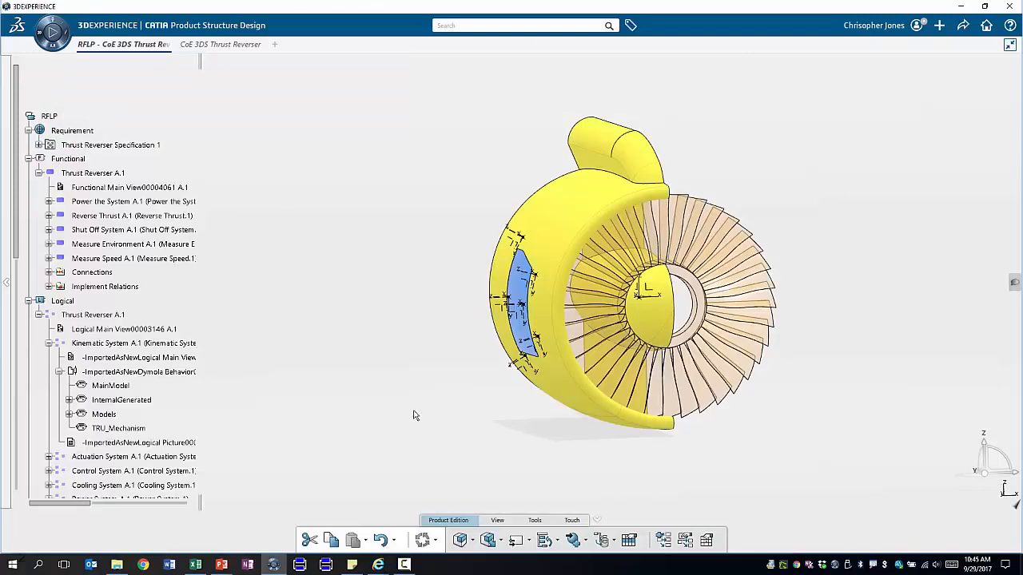
# Browse the Thrust Reverser Specification 1 requirement groups, then open the Functional Thrust Reverser A.1 diagram
pyautogui.click(38, 144)
pyautogui.click(48, 159)
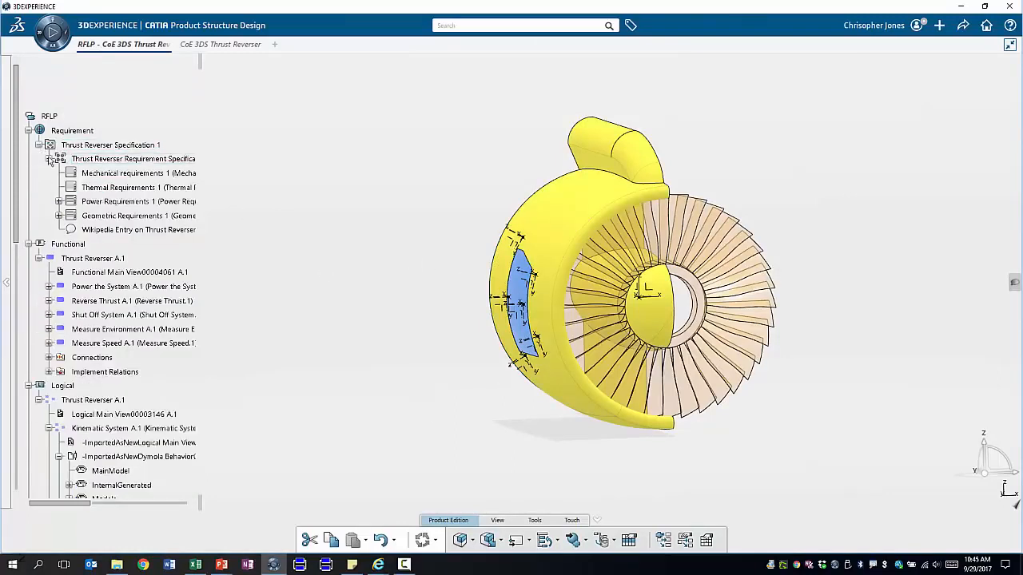
pyautogui.click(49, 159)
pyautogui.click(38, 145)
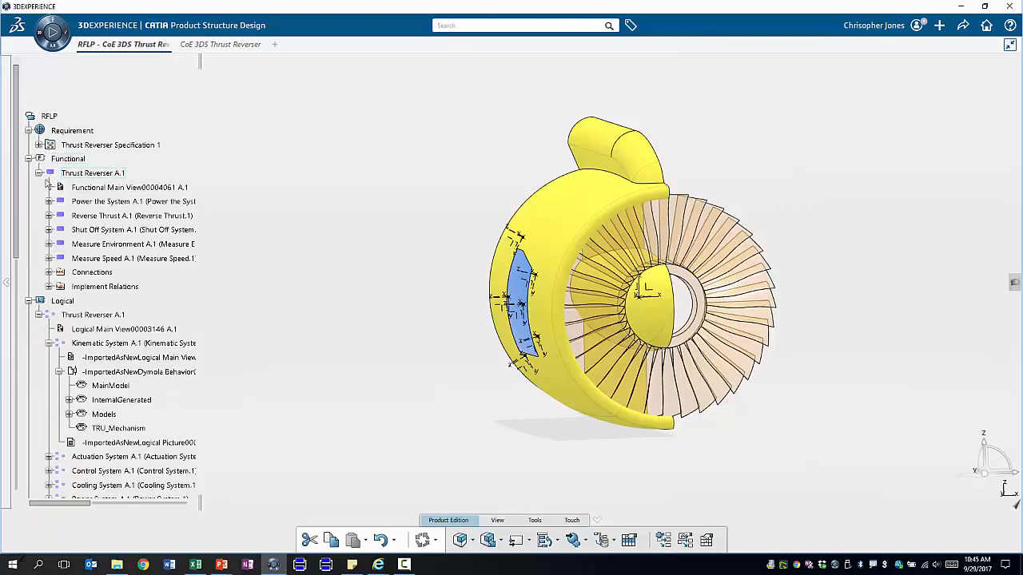
pyautogui.click(94, 178)
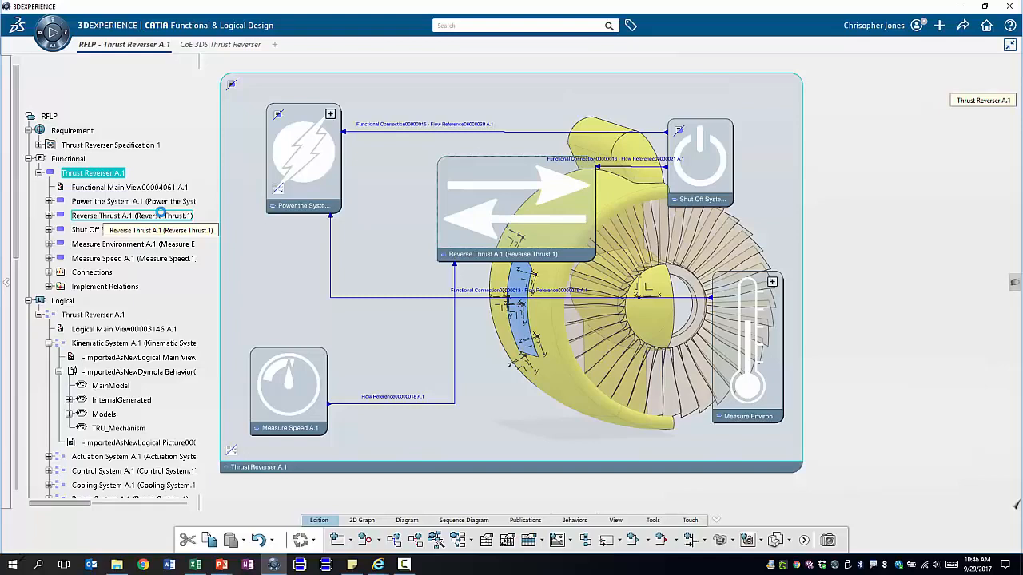
# List Power the System's implemented requirements, then drill into its Power the System A.1 diagram
pyautogui.click(280, 118)
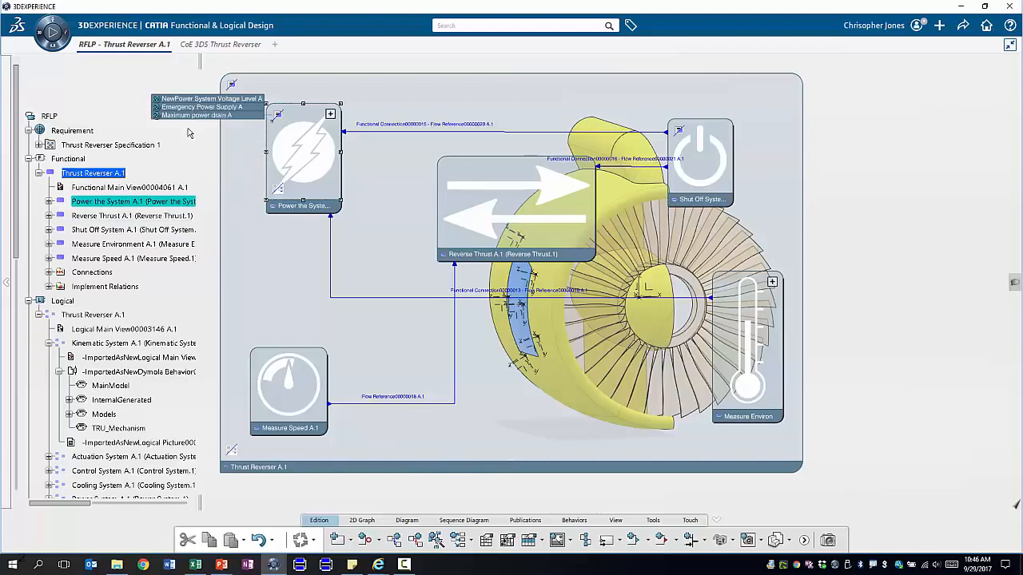
pyautogui.click(268, 204)
pyautogui.click(280, 192)
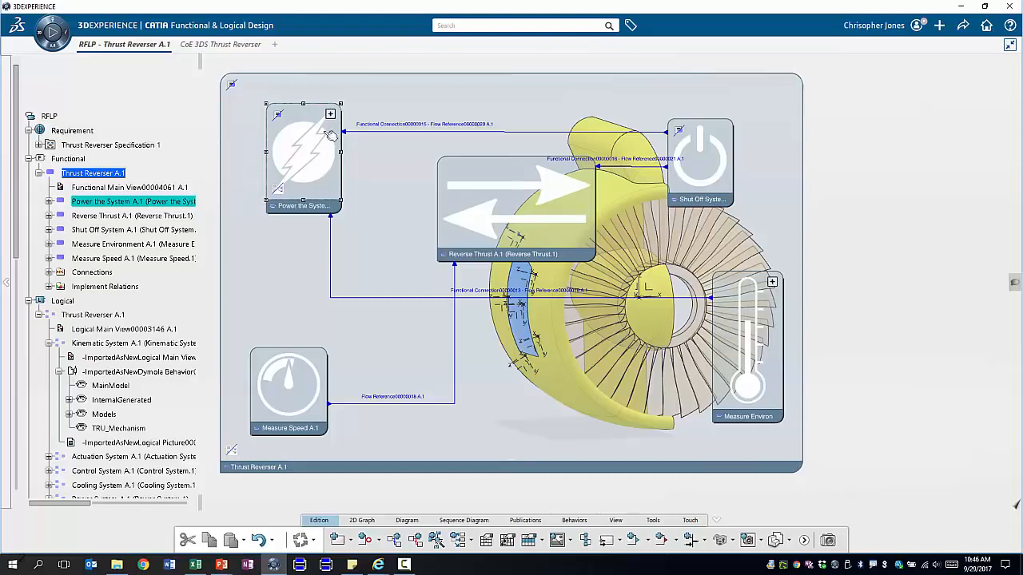
pyautogui.doubleClick(315, 161)
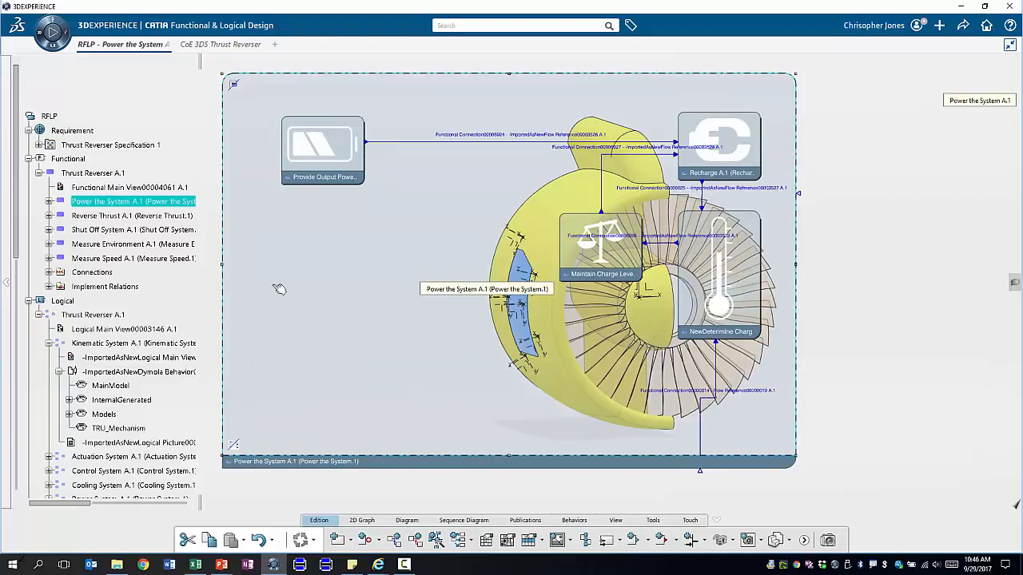
pyautogui.click(39, 174)
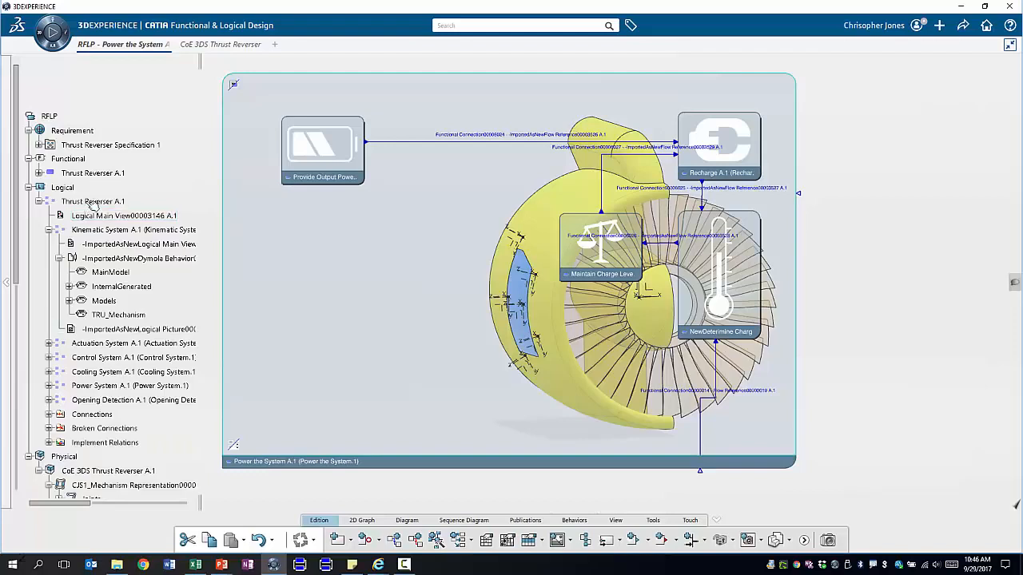
# Review Power System A.1 in the logical diagram, then open the physical CoE 3DS Thrust Reverser A.1 model
pyautogui.doubleClick(94, 203)
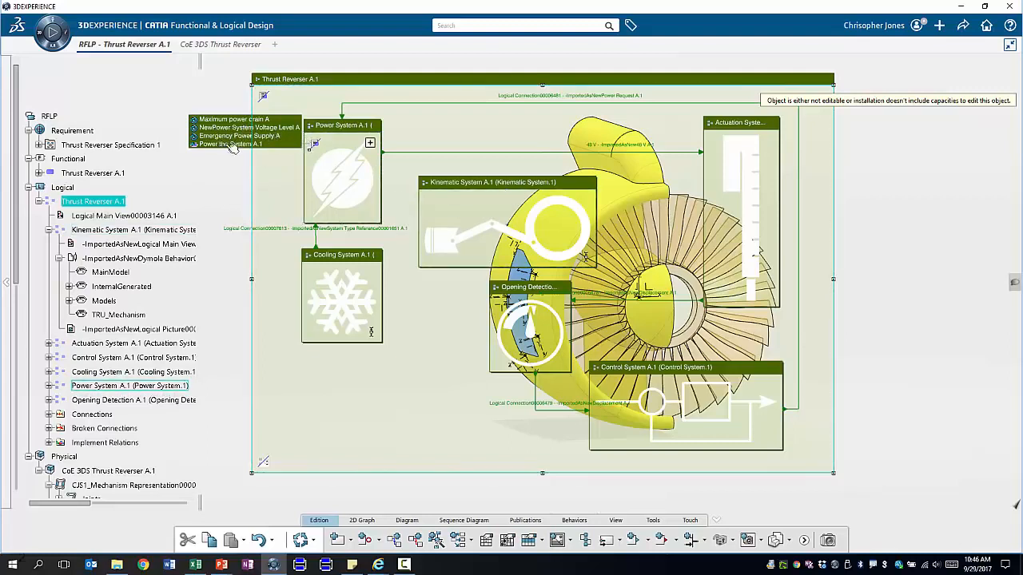
pyautogui.click(320, 148)
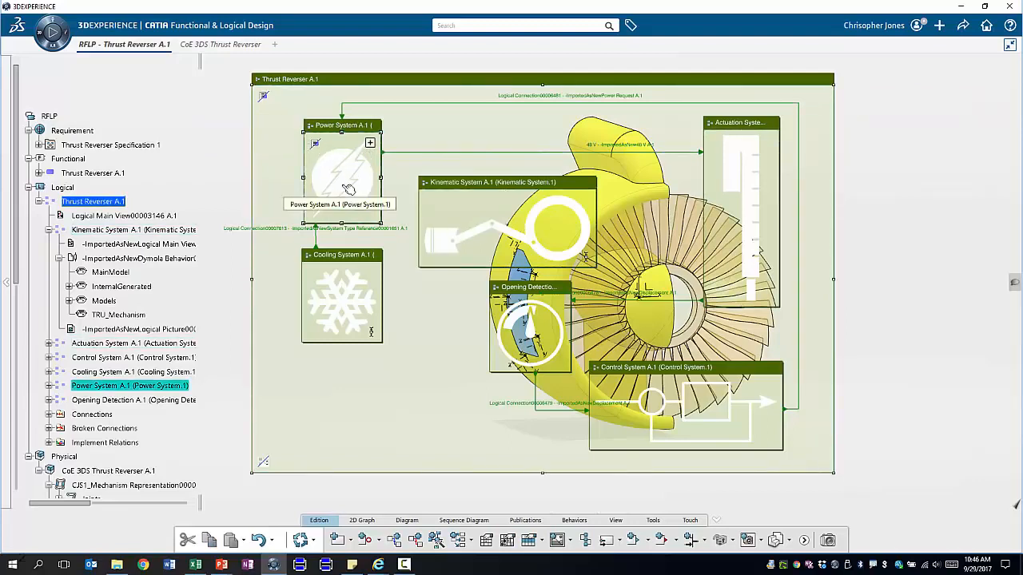
pyautogui.click(84, 471)
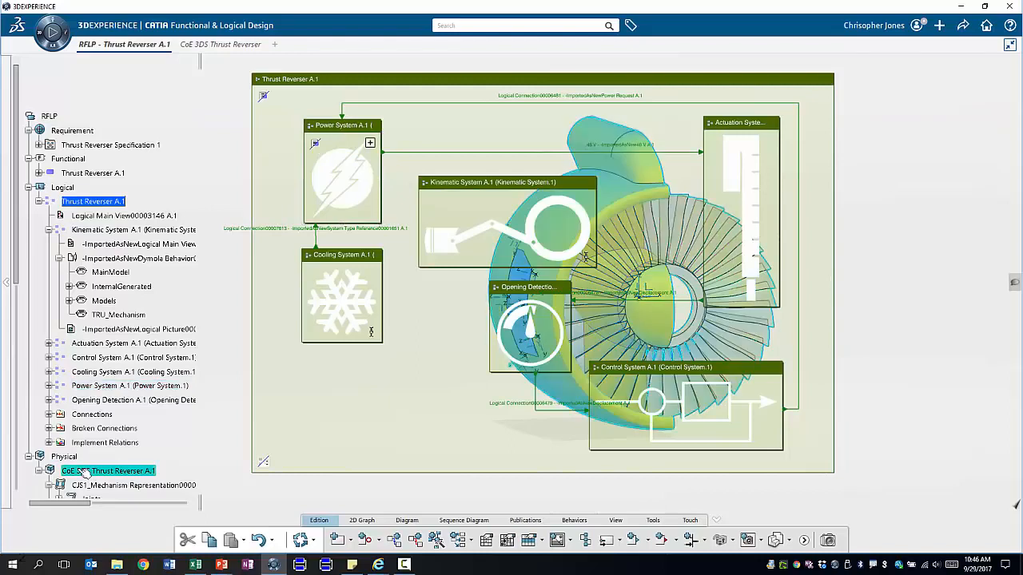
pyautogui.doubleClick(84, 472)
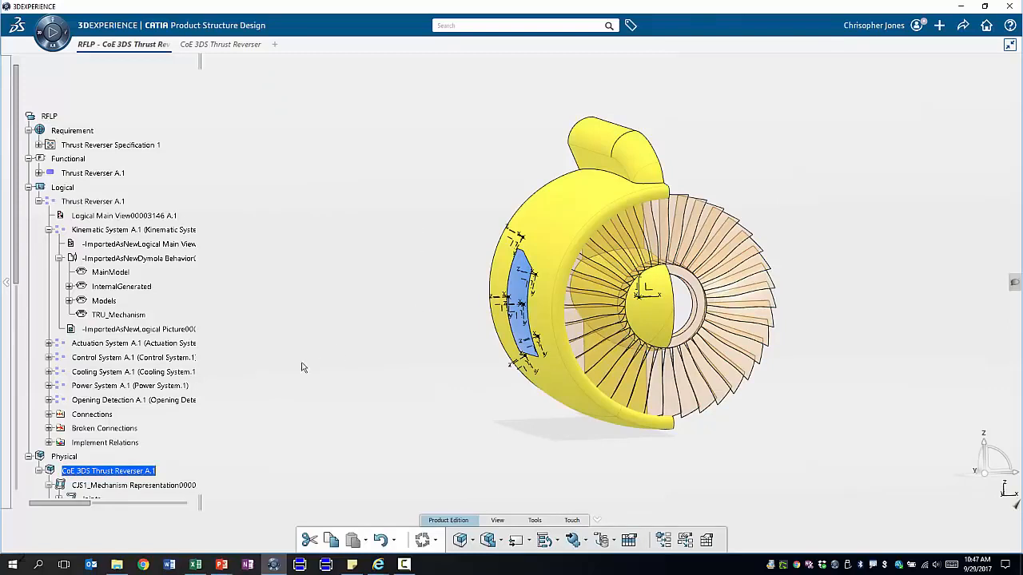
pyautogui.scroll(-3, 136, 409)
# Drive Command.1 to 150 mm in the Mechanism Player, inspect the opened door, then close it
pyautogui.doubleClick(100, 413)
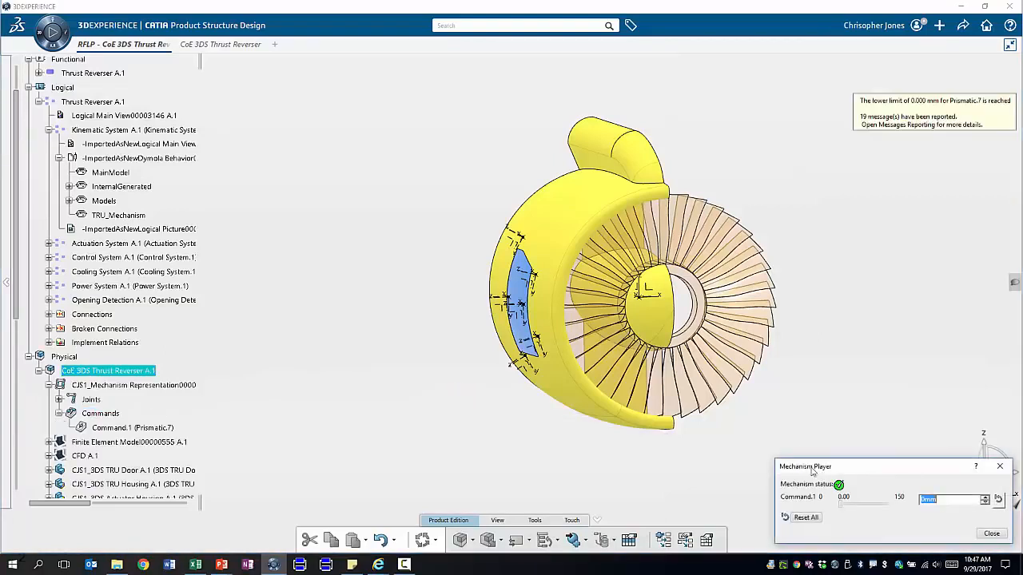
pyautogui.moveTo(840, 500); pyautogui.dragTo(892, 501)
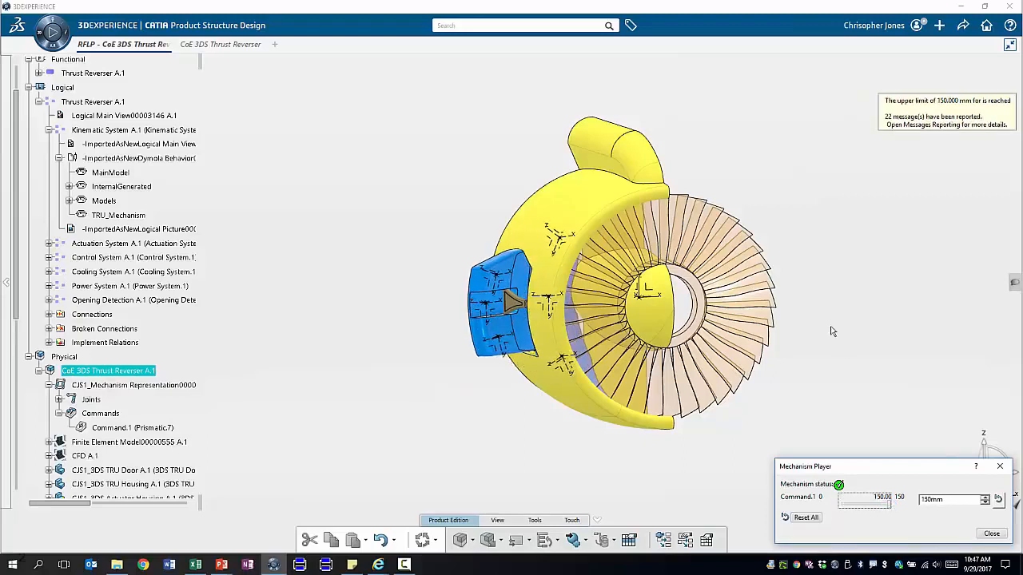
pyautogui.moveTo(728, 333); pyautogui.dragTo(698, 322)
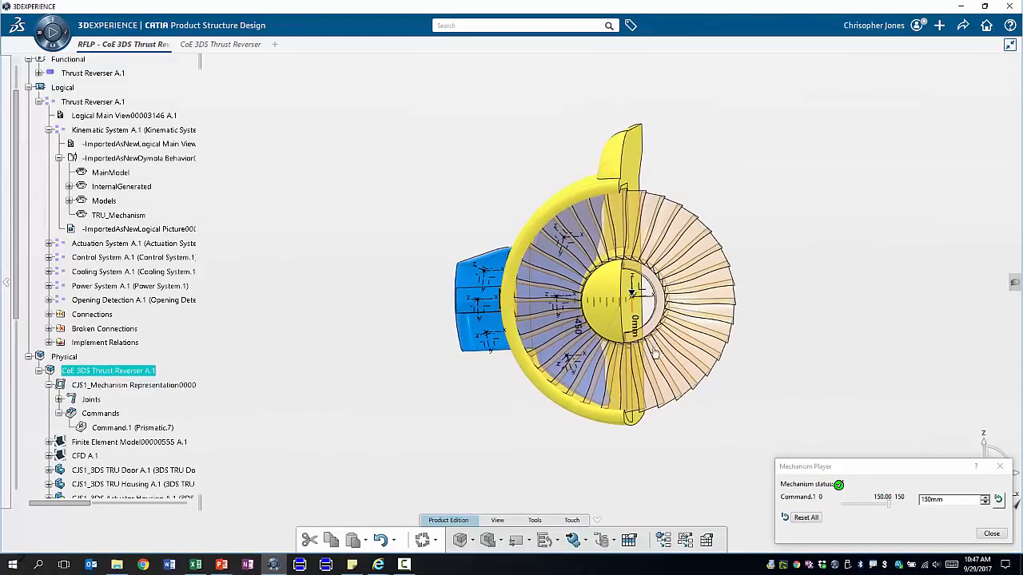
pyautogui.moveTo(576, 333); pyautogui.dragTo(621, 364)
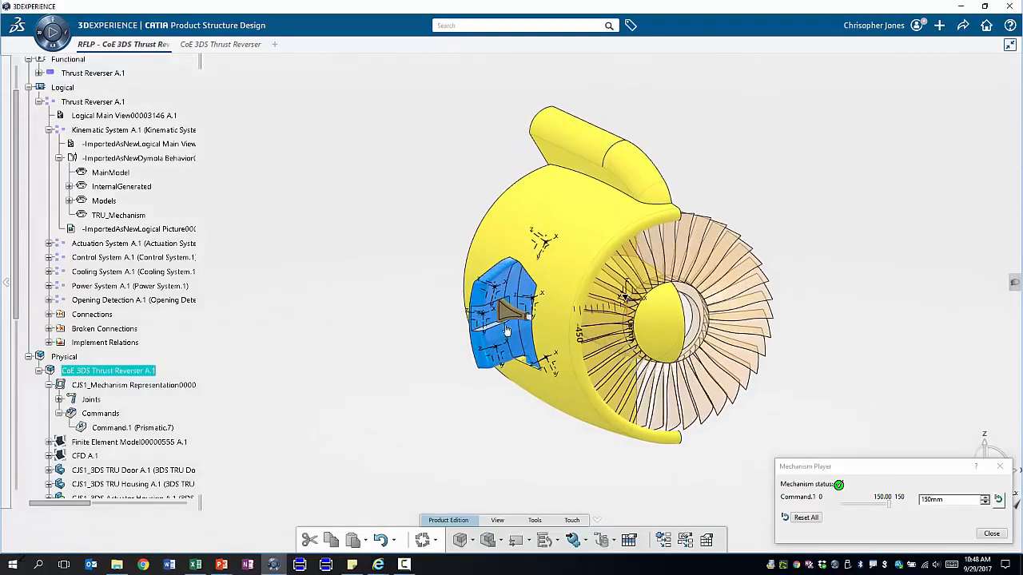
pyautogui.moveTo(550, 425); pyautogui.dragTo(567, 368)
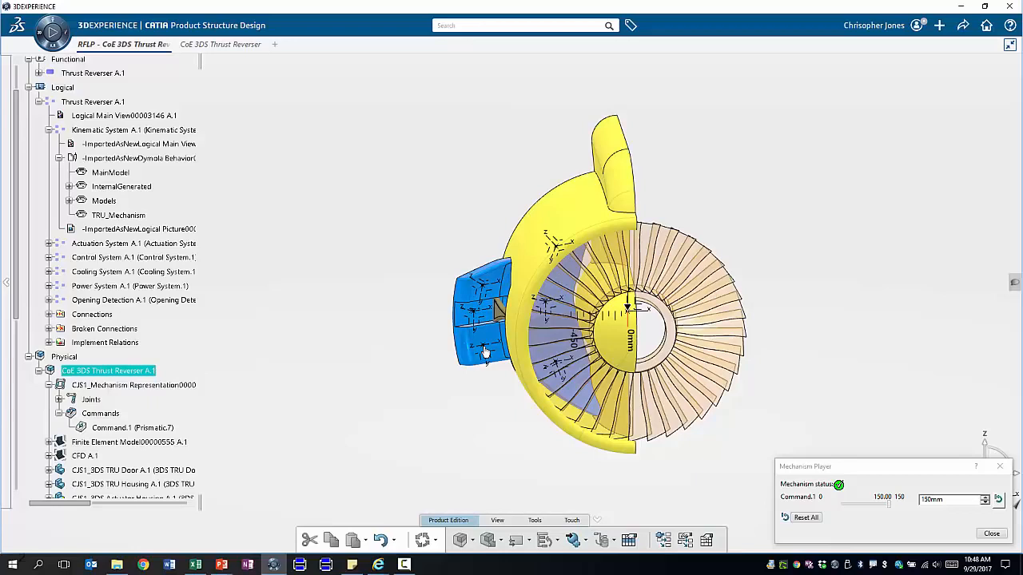
pyautogui.click(991, 534)
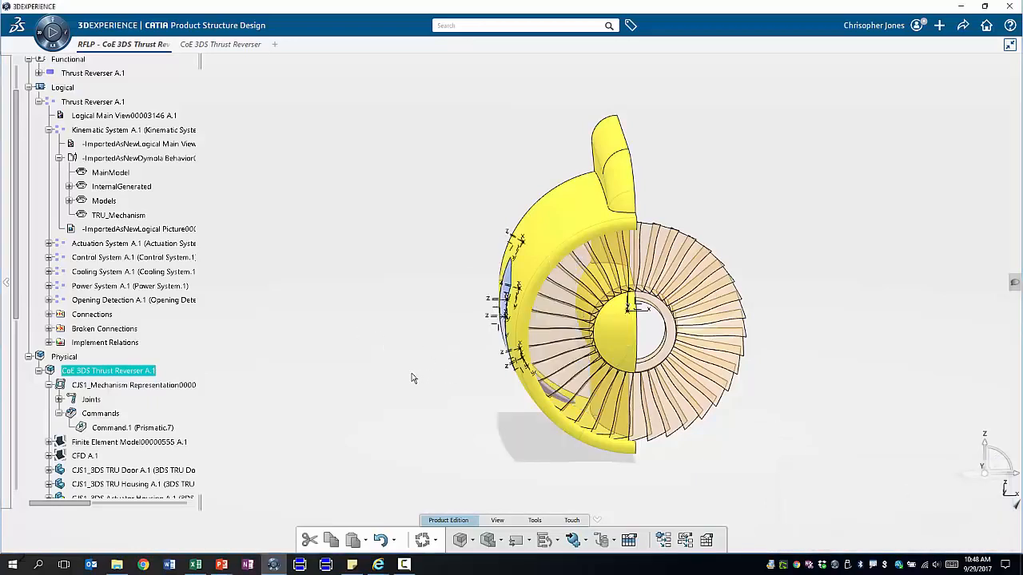
# Reframe on and orbit the finite element mesh, hide it, then bring up the Surrogate Model workbook
pyautogui.rightClick(103, 444)
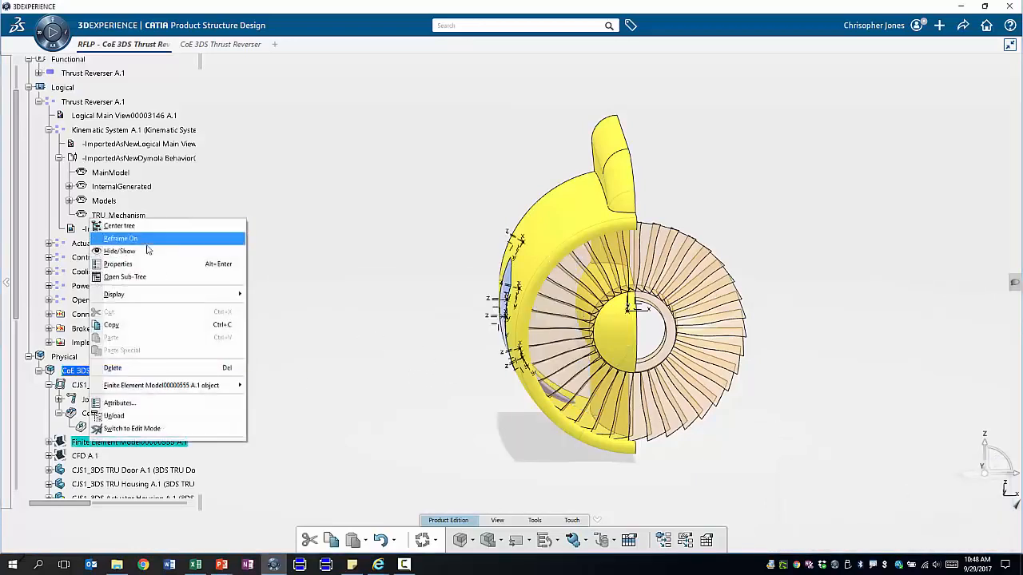
pyautogui.click(120, 238)
pyautogui.moveTo(439, 330)
pyautogui.mouseDown()
pyautogui.moveTo(530, 327)
pyautogui.moveTo(402, 316)
pyautogui.moveTo(362, 324)
pyautogui.moveTo(447, 326)
pyautogui.mouseUp()
pyautogui.click(112, 442)
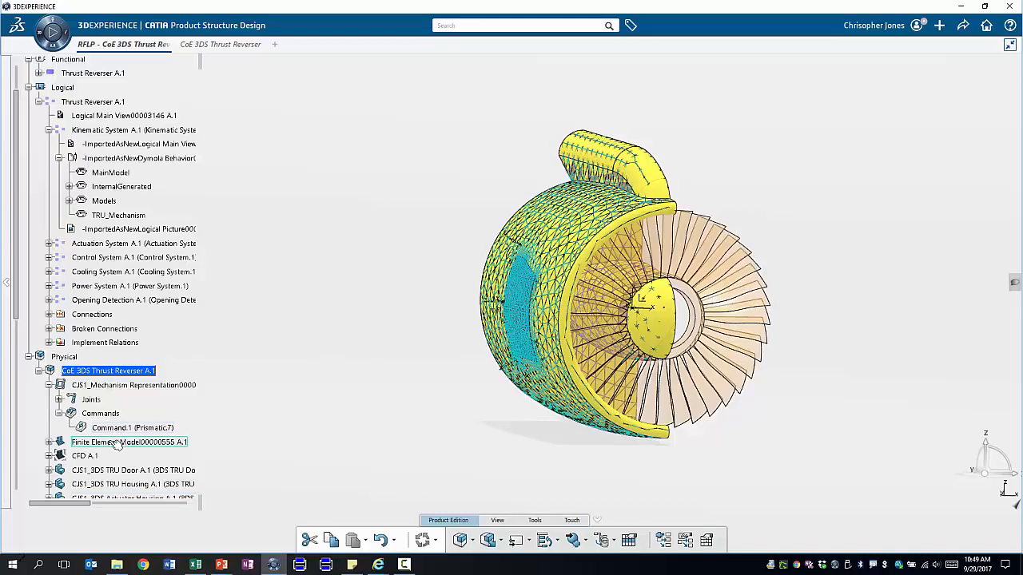
pyautogui.rightClick(108, 444)
pyautogui.click(136, 253)
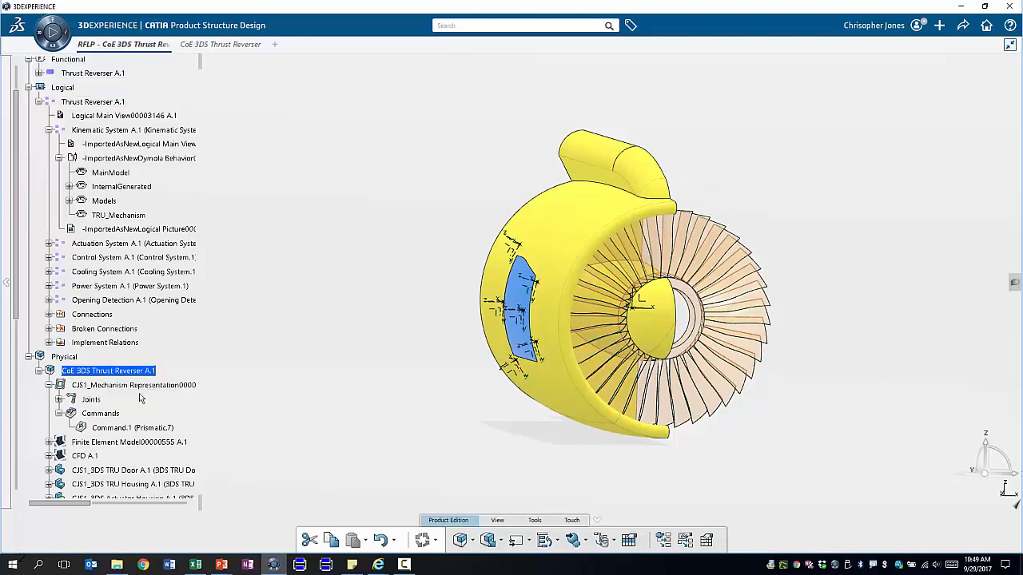
pyautogui.click(195, 565)
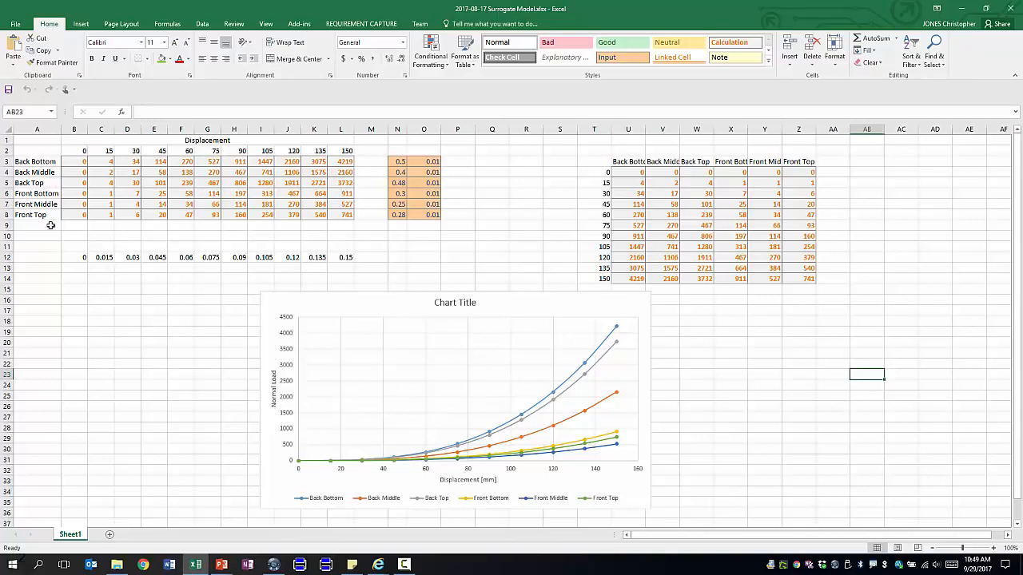
# Minimize Excel to return to the CoE 3DS Thrust Reverser A.1 model
pyautogui.click(961, 9)
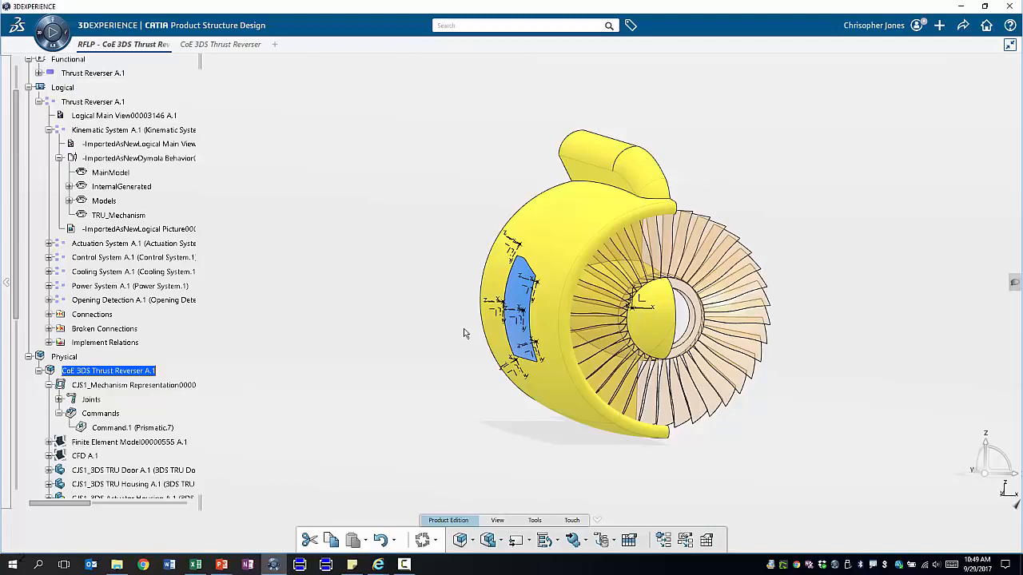
# Open the MainModel diagram, inspect the TRU_Mechanism class definition, then return and simulate MainModel
pyautogui.click(112, 173)
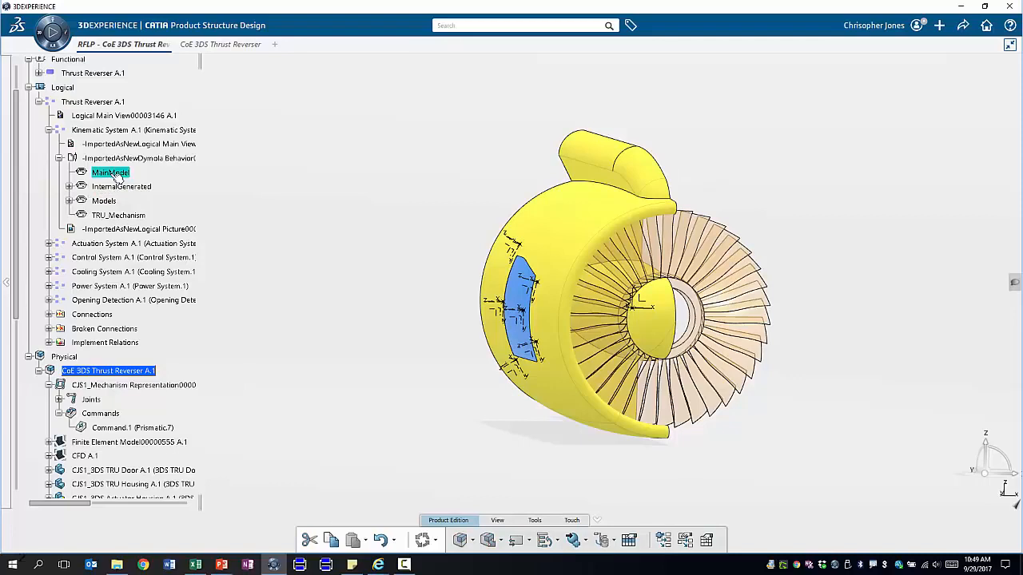
pyautogui.doubleClick(116, 176)
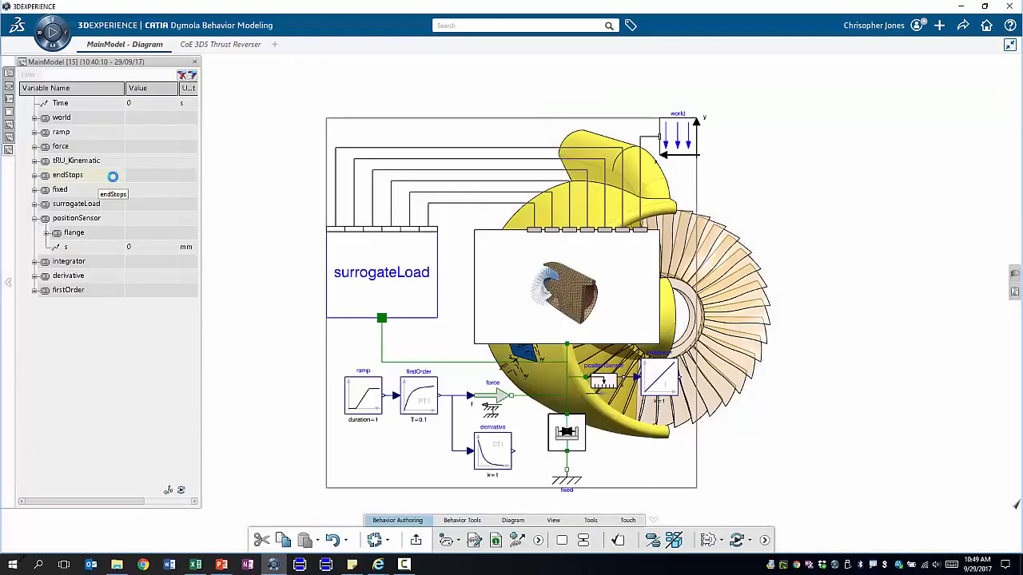
pyautogui.click(548, 275)
pyautogui.click(716, 282)
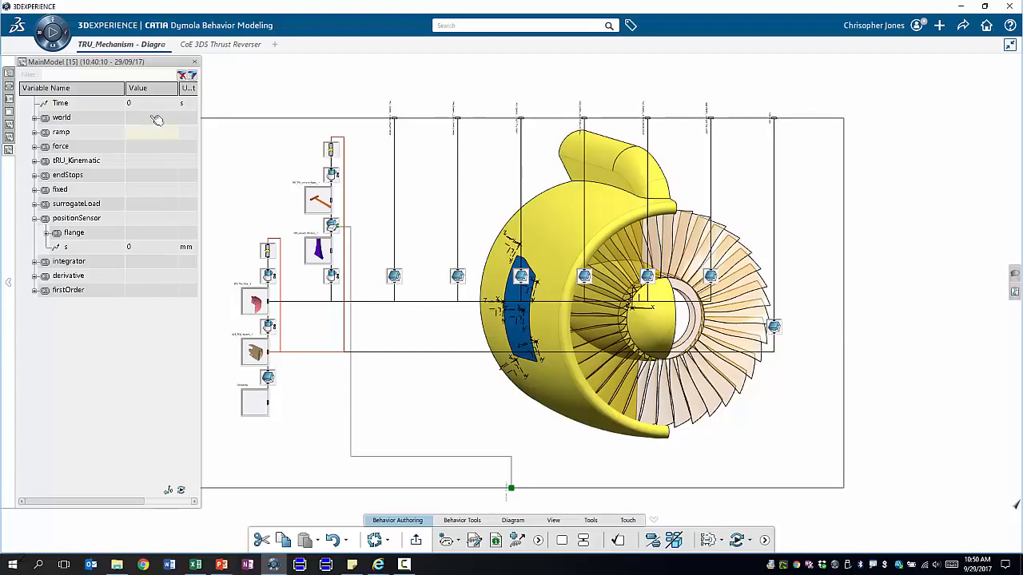
pyautogui.click(10, 111)
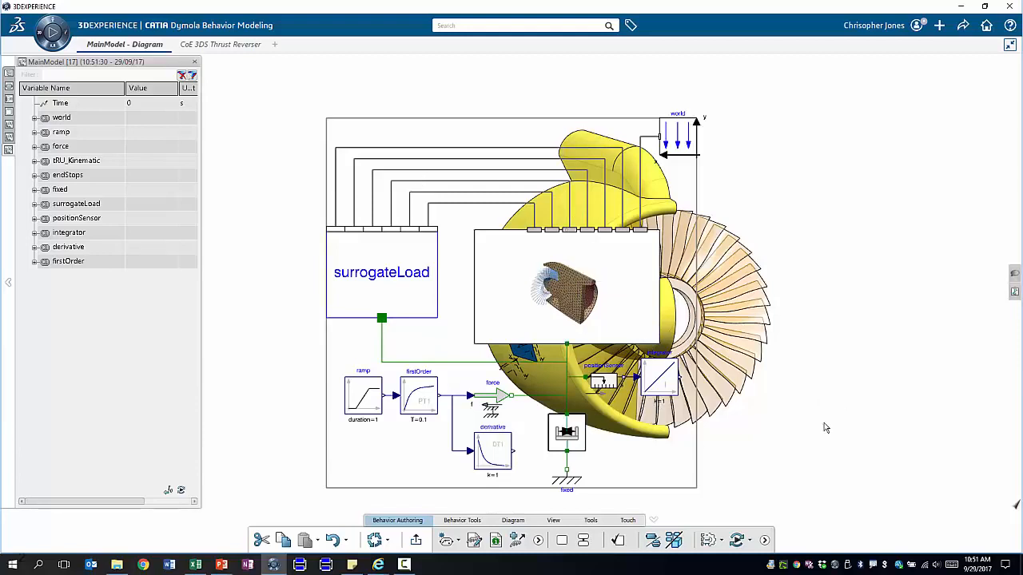
pyautogui.click(736, 541)
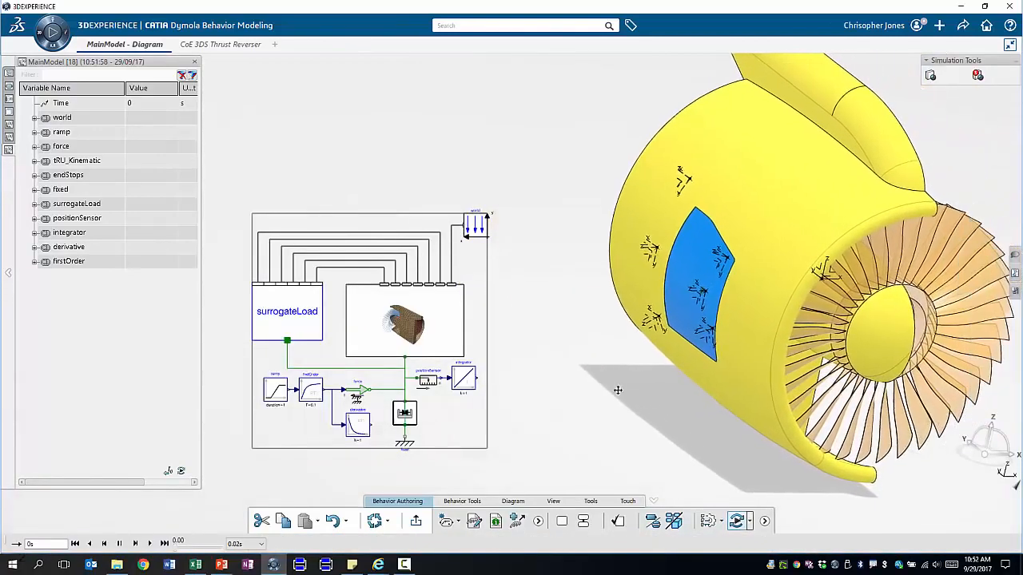
# Plot positionSensor.s over time and play back the oscillating reverser motion
pyautogui.click(34, 218)
pyautogui.doubleClick(67, 248)
pyautogui.moveTo(437, 74); pyautogui.dragTo(450, 72)
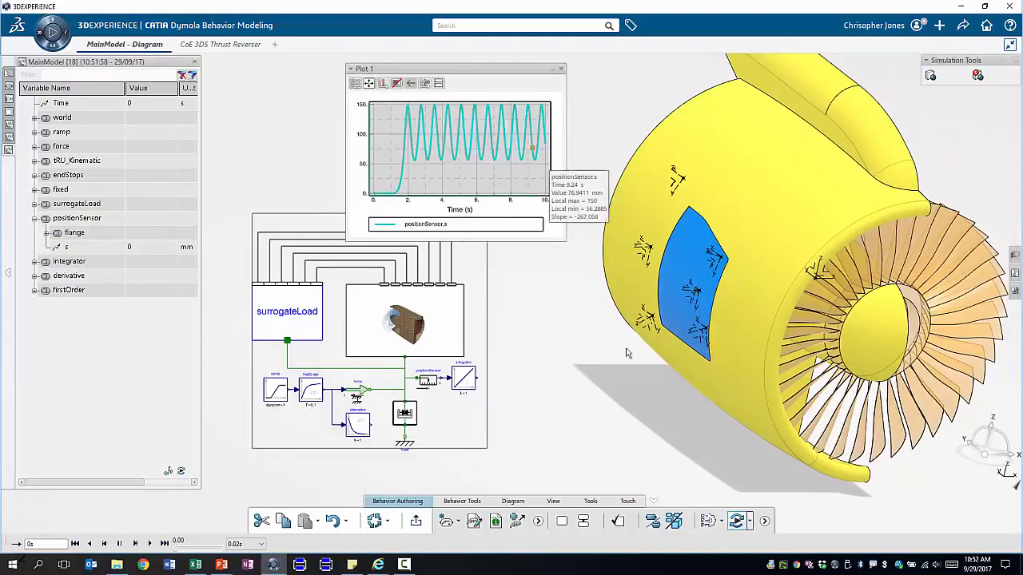
pyautogui.click(150, 545)
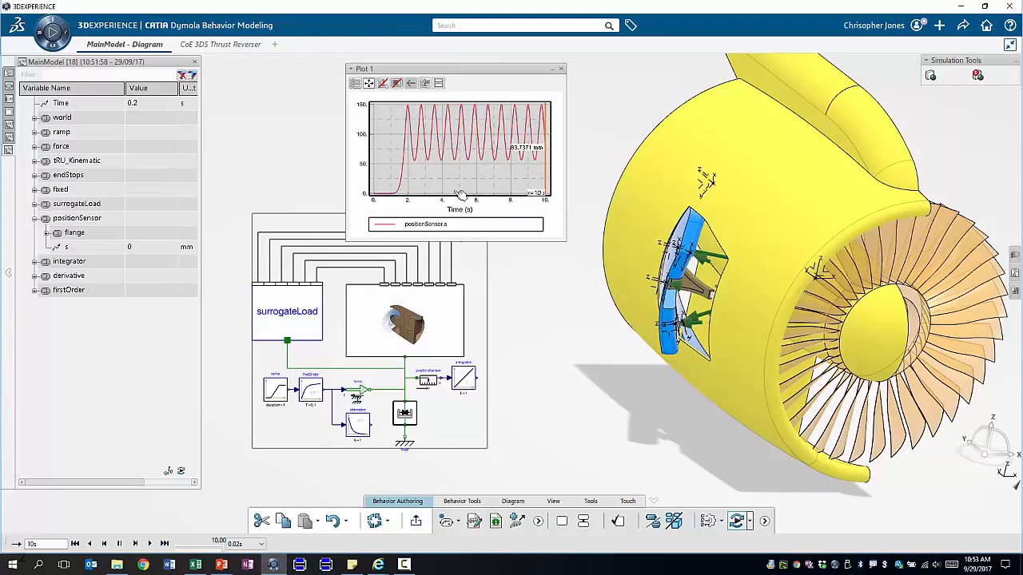
# Exit simulation mode, close Plot 1, and bring up the engine block's actions
pyautogui.click(390, 315)
pyautogui.click(736, 521)
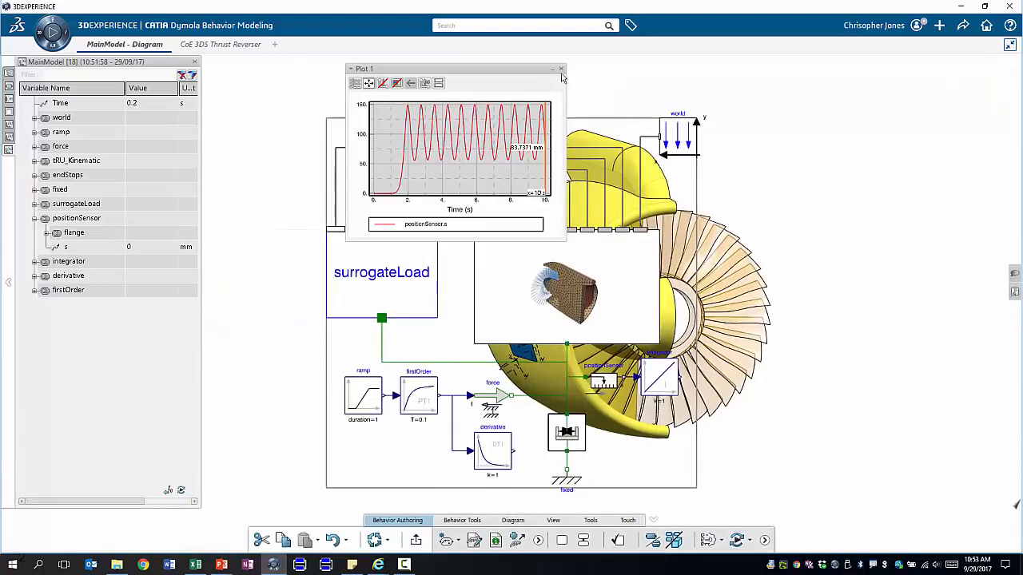
pyautogui.click(561, 69)
pyautogui.rightClick(496, 285)
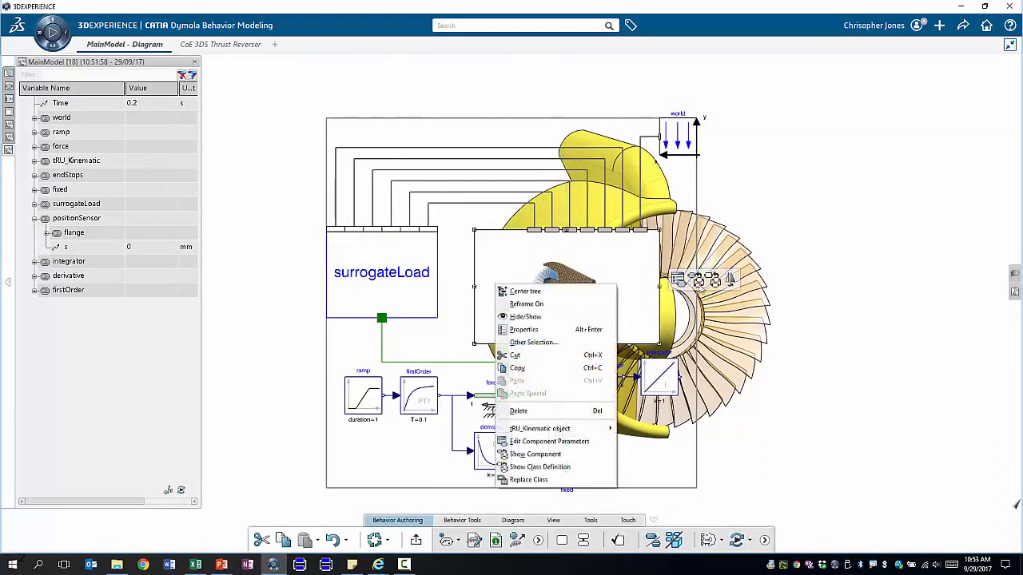
# Open the TRU_Mechanism definition and add a SpringDamper from the Package Browser
pyautogui.click(710, 279)
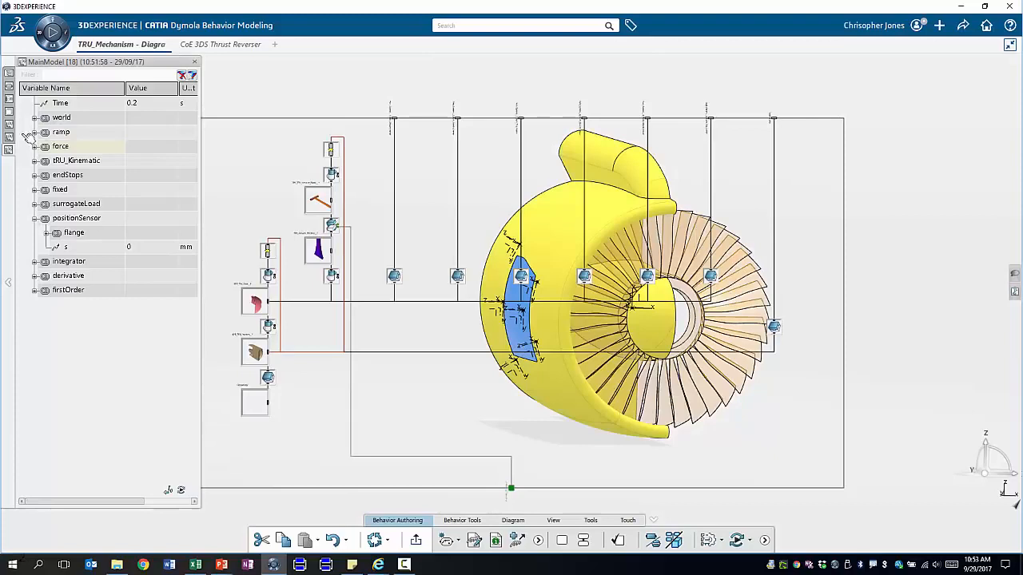
pyautogui.click(8, 113)
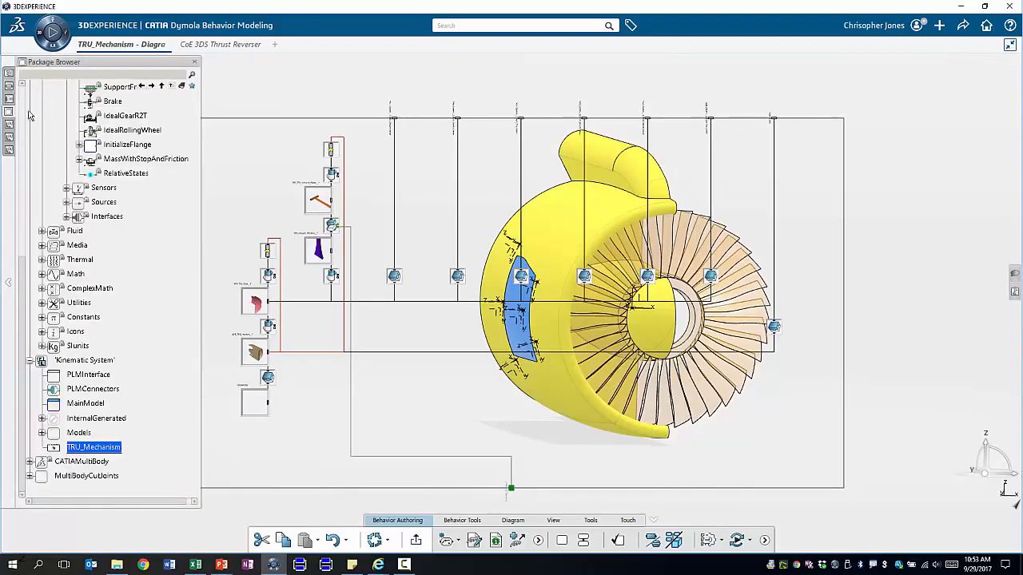
pyautogui.moveTo(22, 292); pyautogui.dragTo(22, 172)
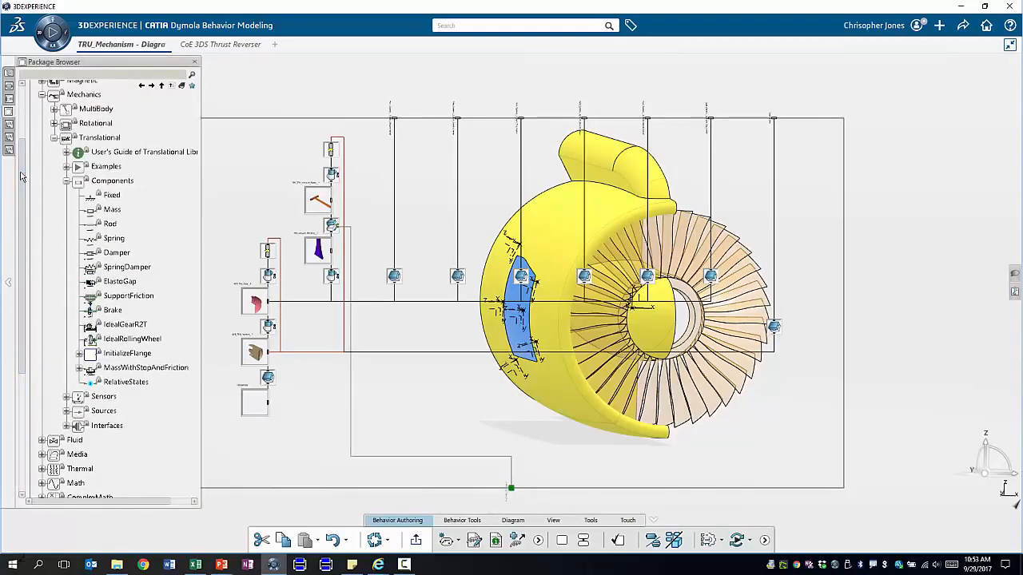
pyautogui.moveTo(131, 272); pyautogui.dragTo(384, 258)
pyautogui.click(676, 541)
pyautogui.moveTo(352, 292); pyautogui.dragTo(315, 267)
pyautogui.moveTo(350, 233); pyautogui.dragTo(419, 244)
# Wire the springDamper to the blue block and set c=10e3 and d=15e3
pyautogui.click(424, 314)
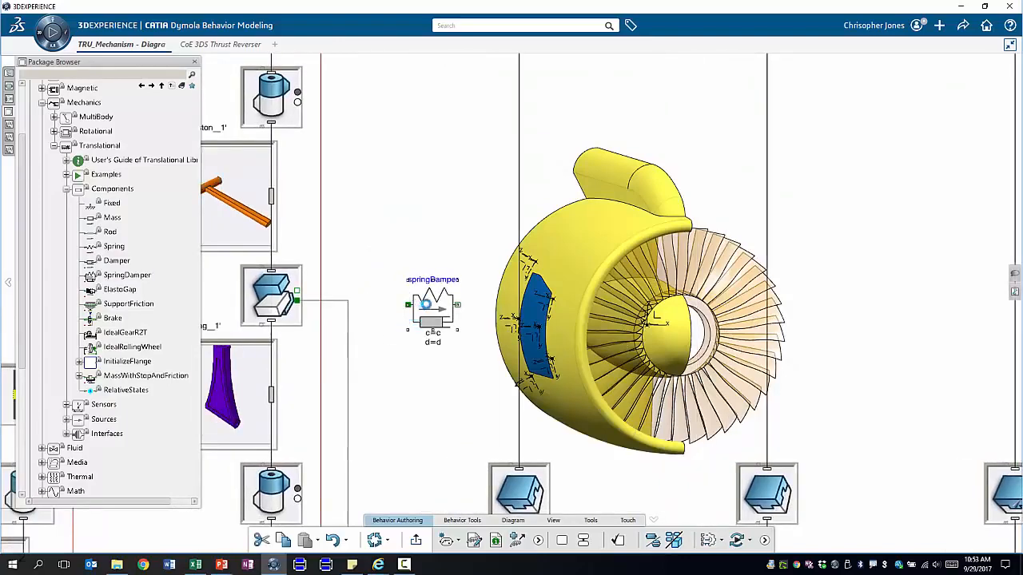
pyautogui.moveTo(431, 294); pyautogui.dragTo(300, 307)
pyautogui.moveTo(437, 337); pyautogui.dragTo(299, 291)
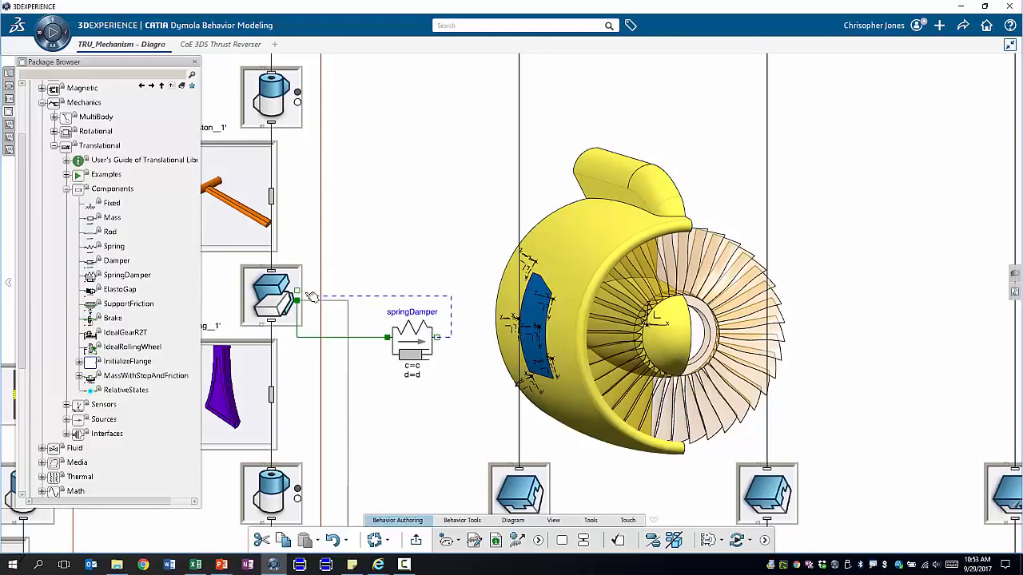
pyautogui.doubleClick(422, 346)
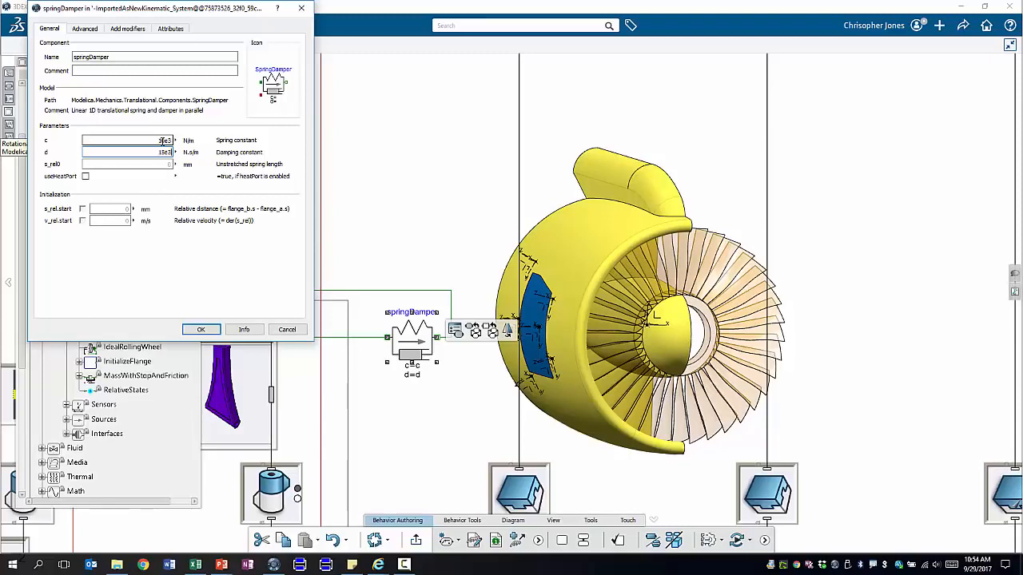
pyautogui.click(201, 329)
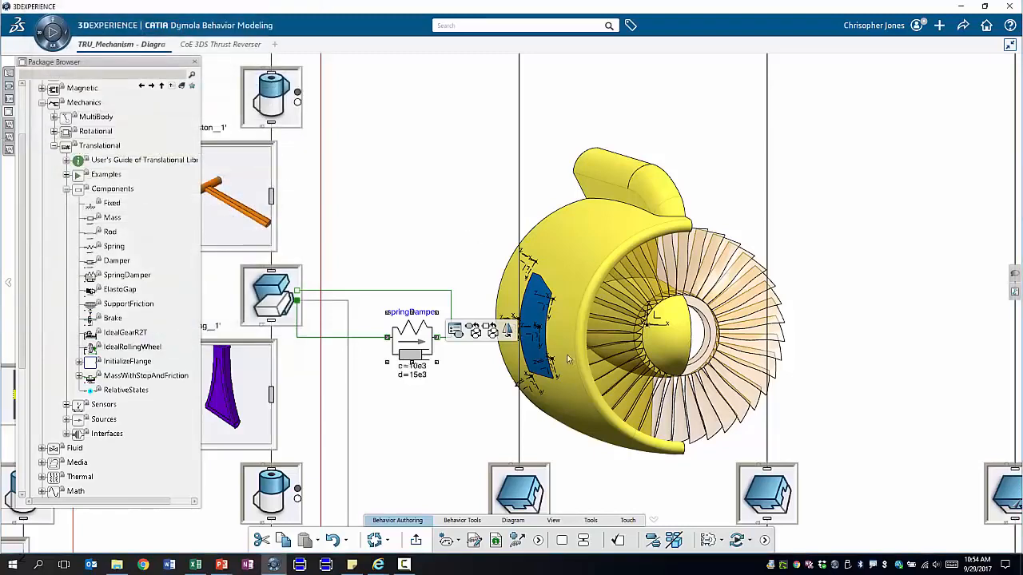
# Re-run the MainModel simulation and plot positionSensor.s over time
pyautogui.click(142, 87)
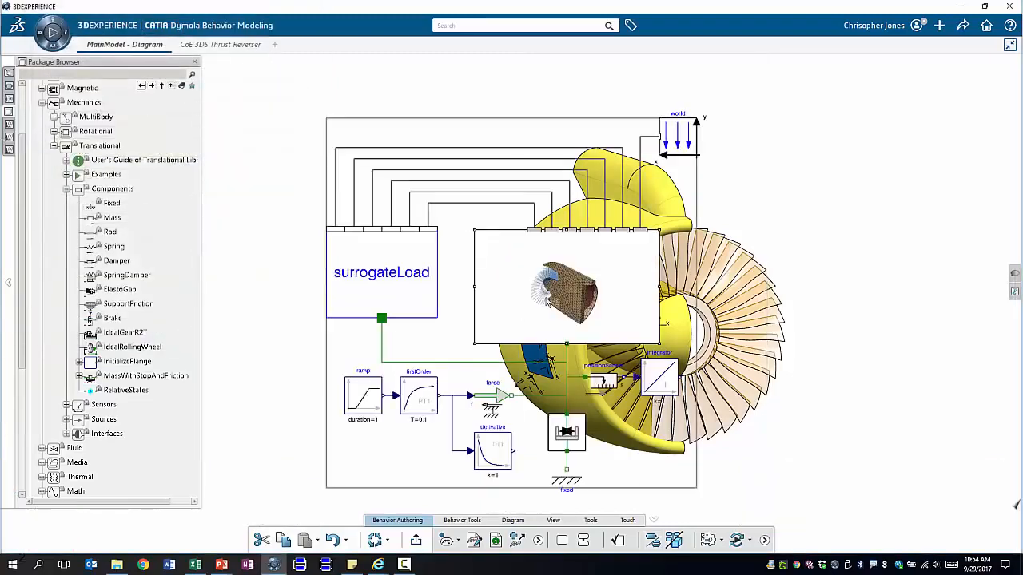
pyautogui.click(737, 541)
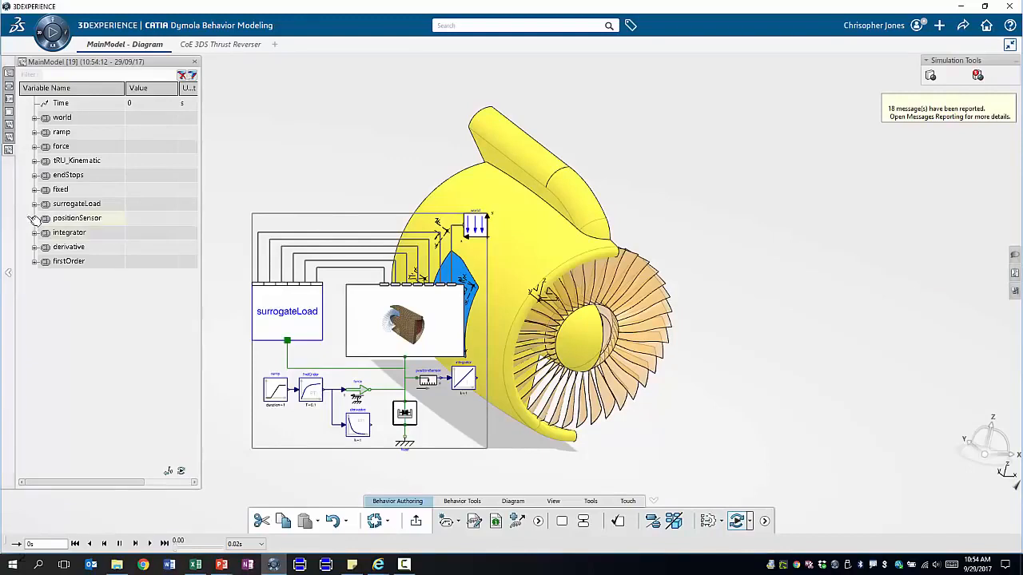
pyautogui.click(34, 219)
pyautogui.click(80, 247)
# Play back the new results as positionSensor.s rises smoothly to about 101.717 mm
pyautogui.moveTo(645, 441); pyautogui.dragTo(831, 352)
pyautogui.moveTo(746, 412); pyautogui.dragTo(744, 453)
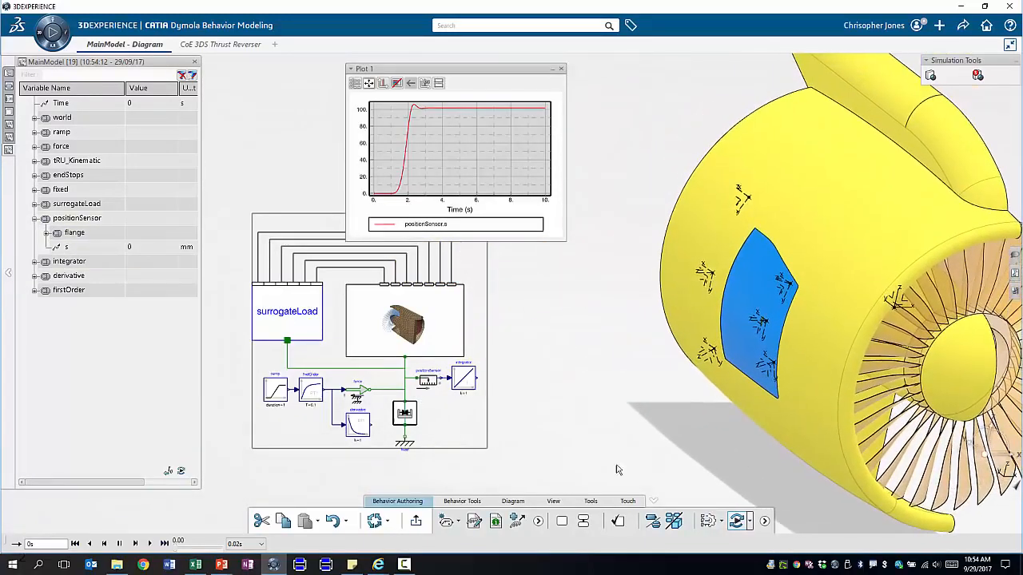
pyautogui.click(149, 543)
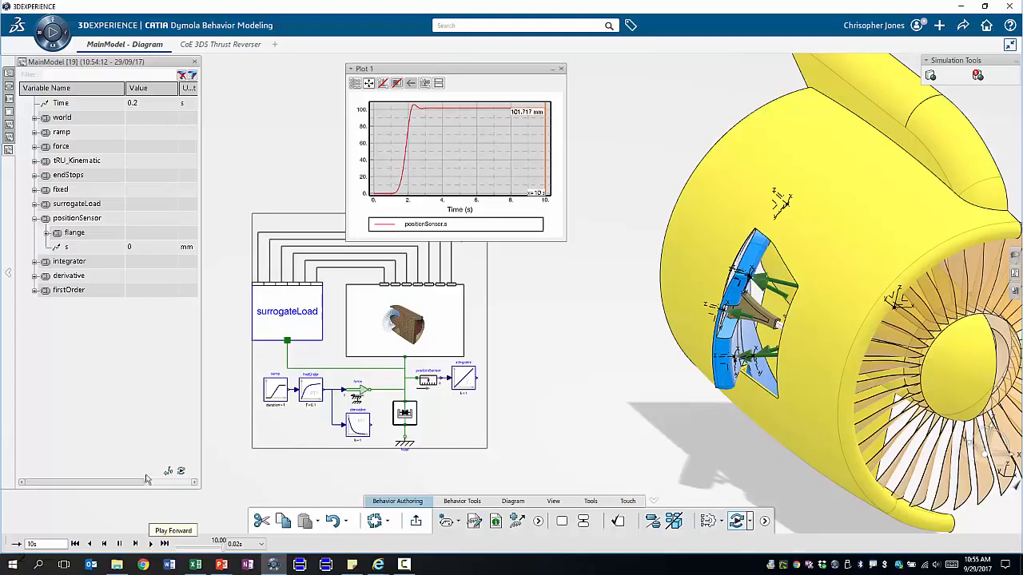
# Exit simulation mode and place the engine model beside the diagram
pyautogui.click(736, 521)
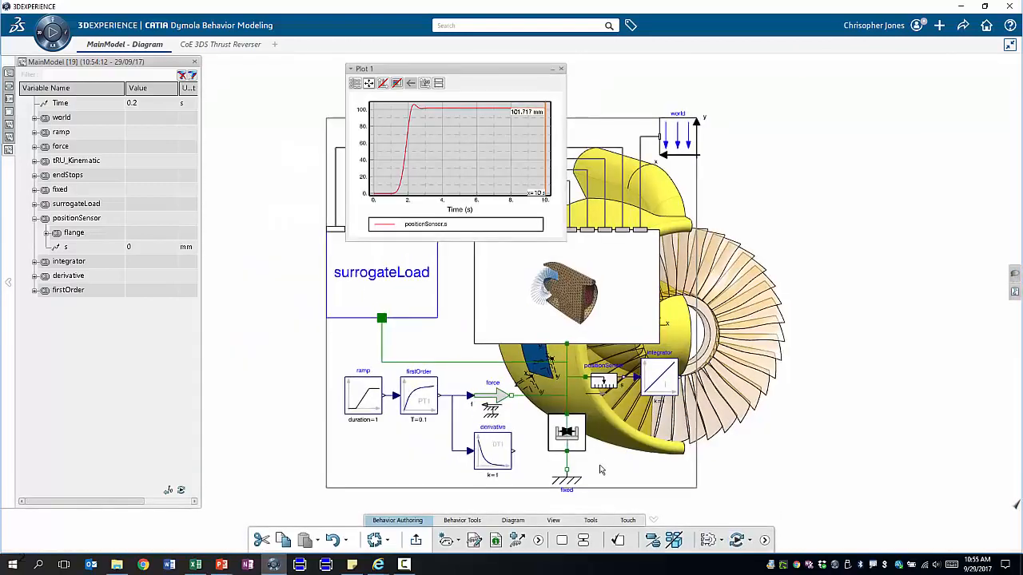
pyautogui.moveTo(601, 470); pyautogui.dragTo(844, 437)
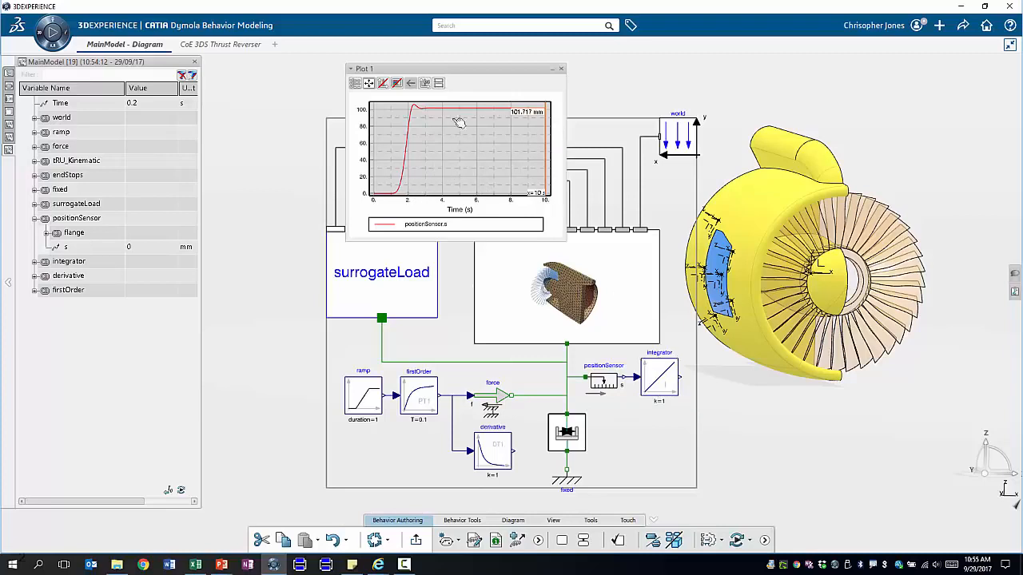
pyautogui.moveTo(415, 140)
# Open the CoE 3DS Thrust Reverser workflow and review 3DX Utility's Pre- and Post-Execute mappings unchanged
pyautogui.click(217, 45)
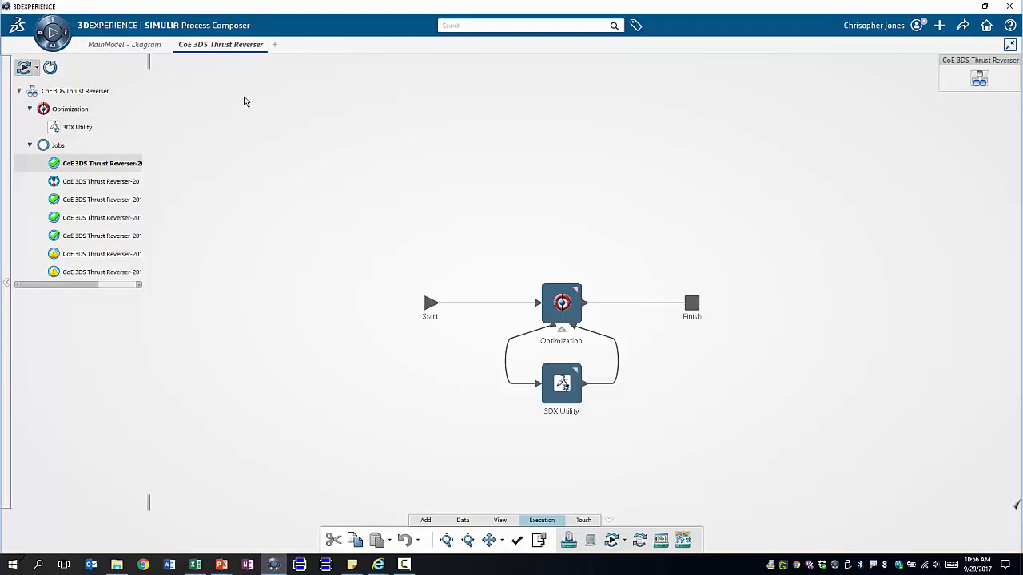
pyautogui.click(564, 388)
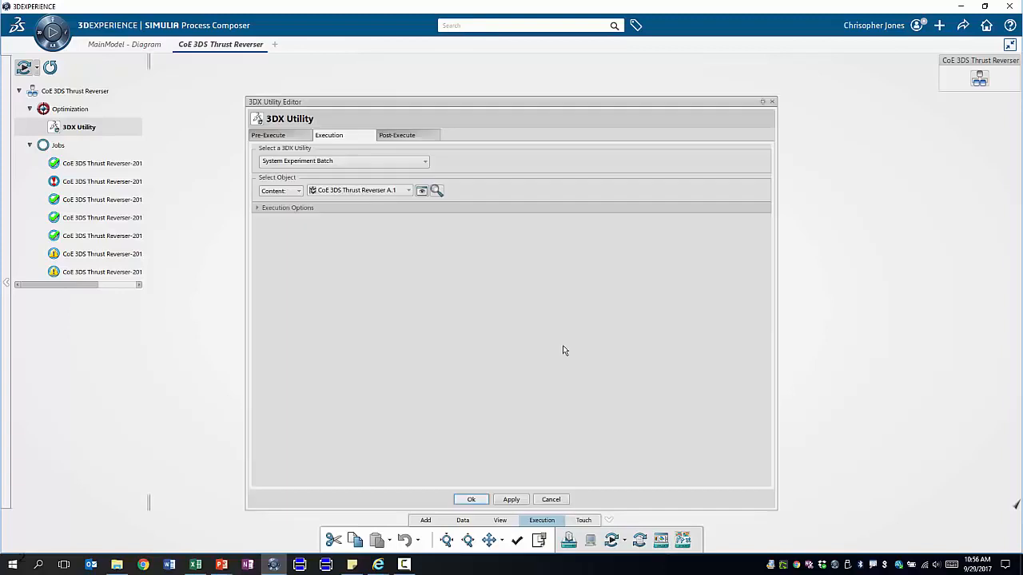
pyautogui.click(279, 137)
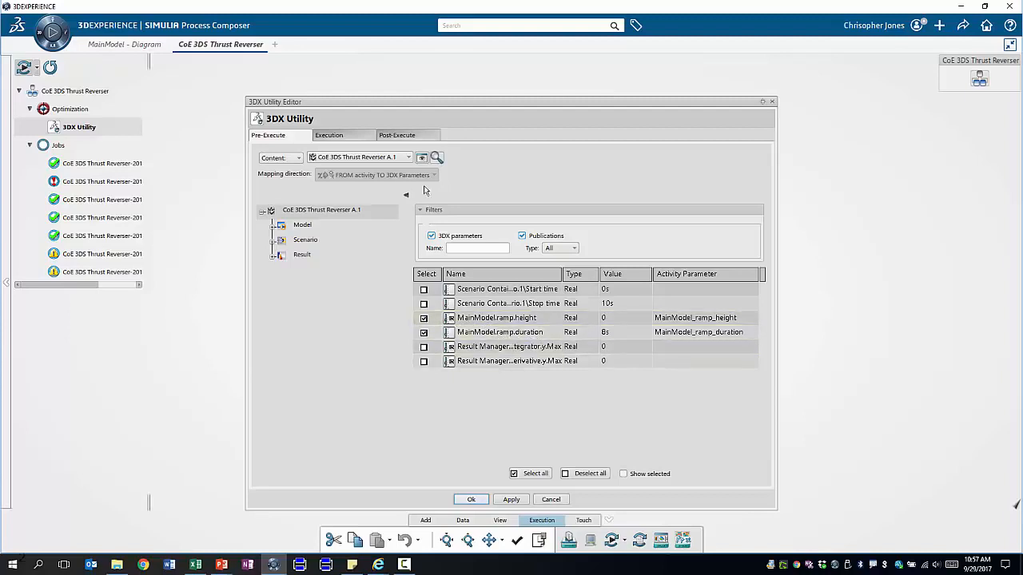
pyautogui.click(410, 136)
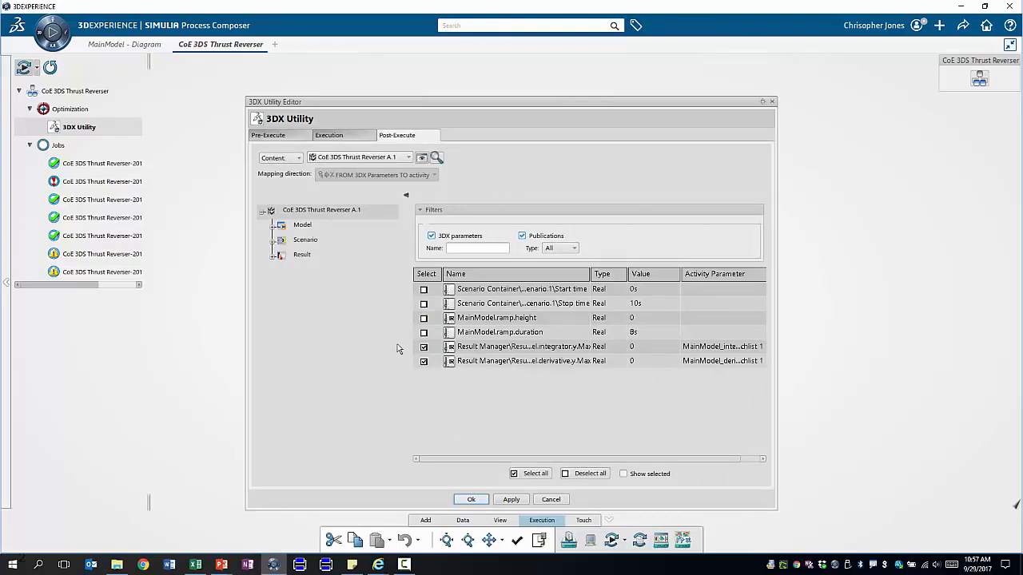
pyautogui.click(555, 497)
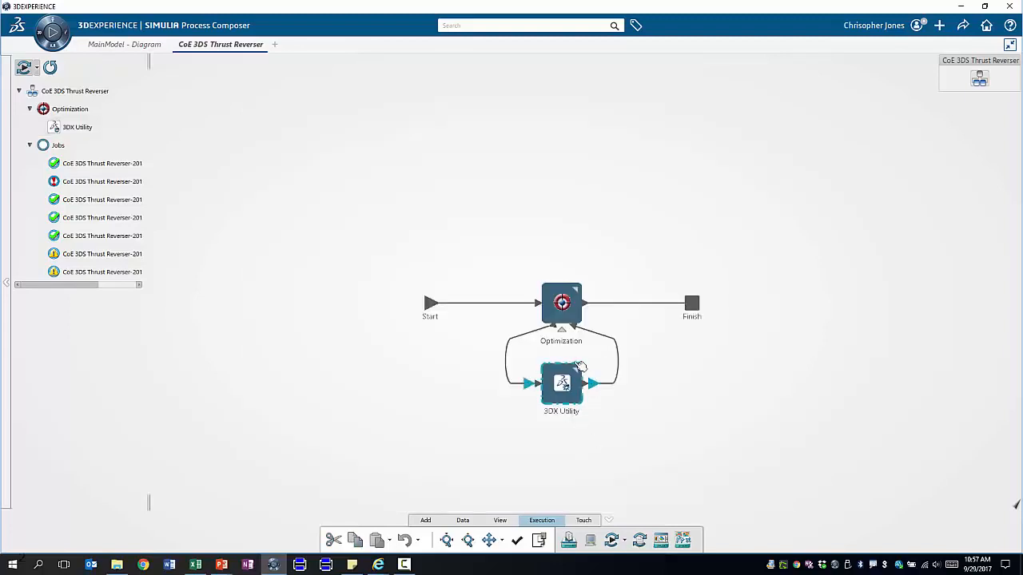
pyautogui.click(564, 311)
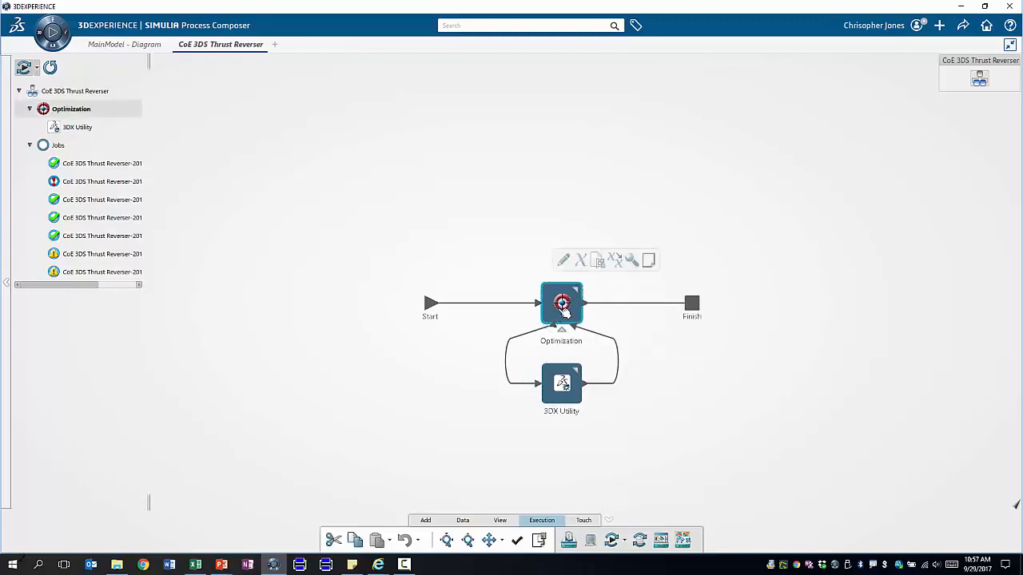
# Inspect the Optimization step's allowed sub-flow runs, design variables and objectives, then close its editor
pyautogui.doubleClick(563, 311)
pyautogui.moveTo(442, 250); pyautogui.dragTo(426, 252)
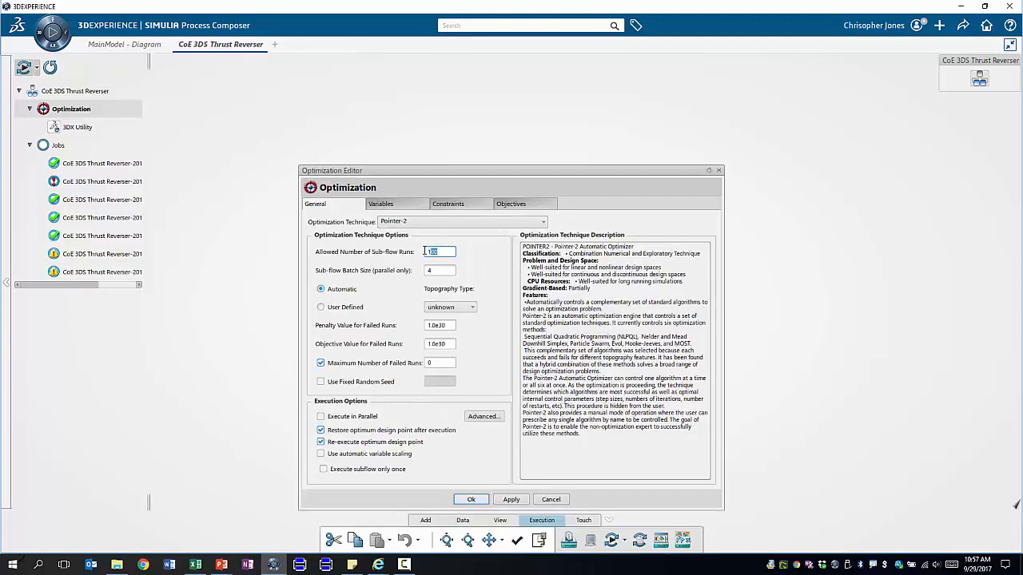
pyautogui.click(391, 205)
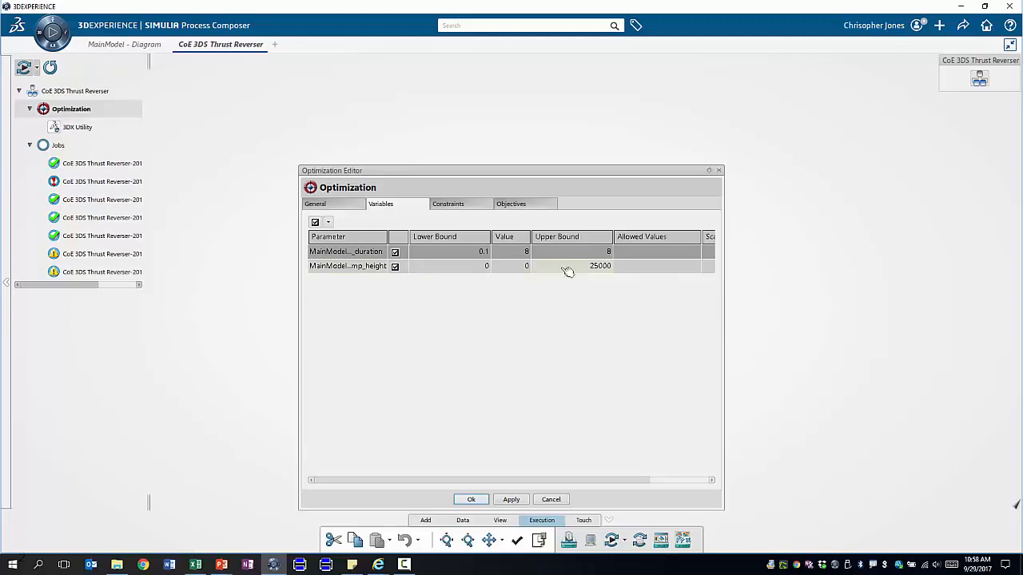
pyautogui.click(521, 206)
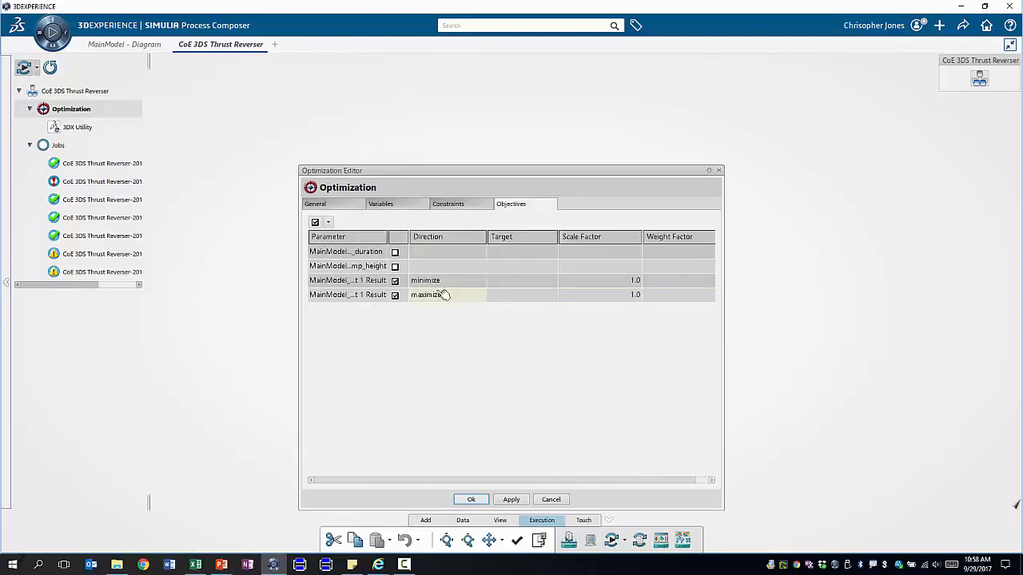
pyautogui.moveTo(388, 237); pyautogui.dragTo(476, 248)
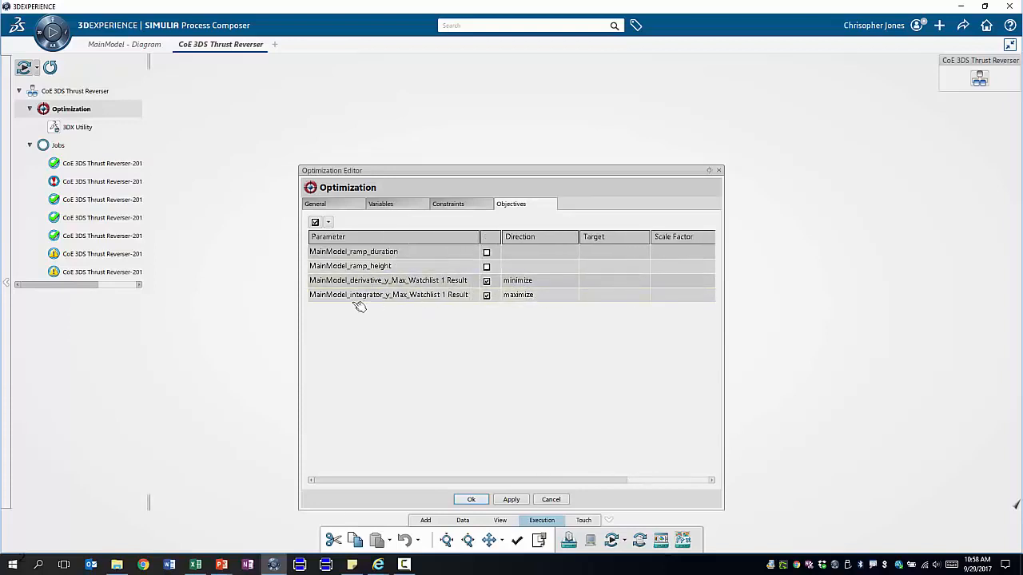
pyautogui.moveTo(525, 481); pyautogui.dragTo(584, 473)
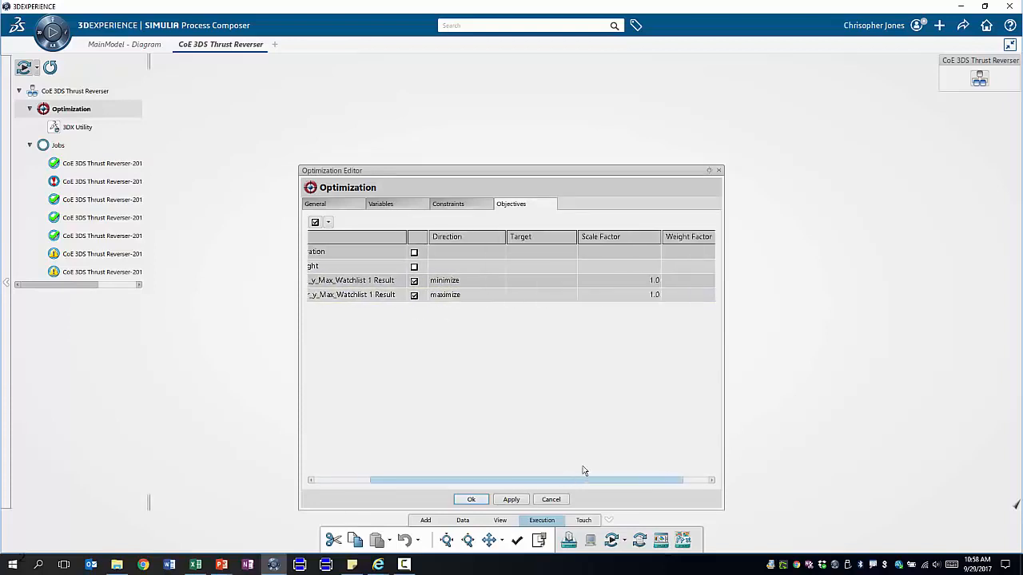
pyautogui.click(720, 171)
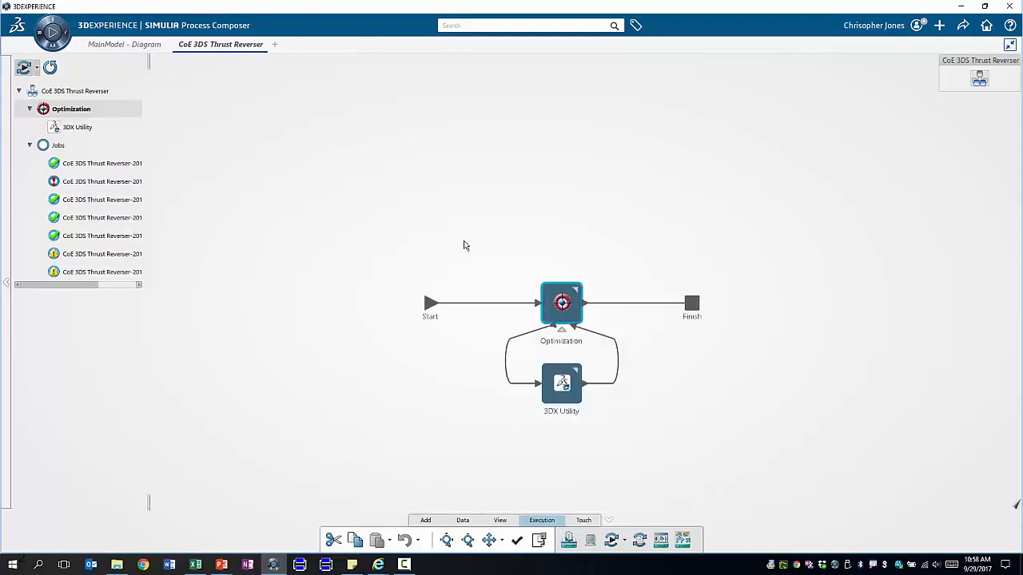
# Open the first completed job in Results Analytics and move to its Explore ranking of 101 designs
pyautogui.click(109, 163)
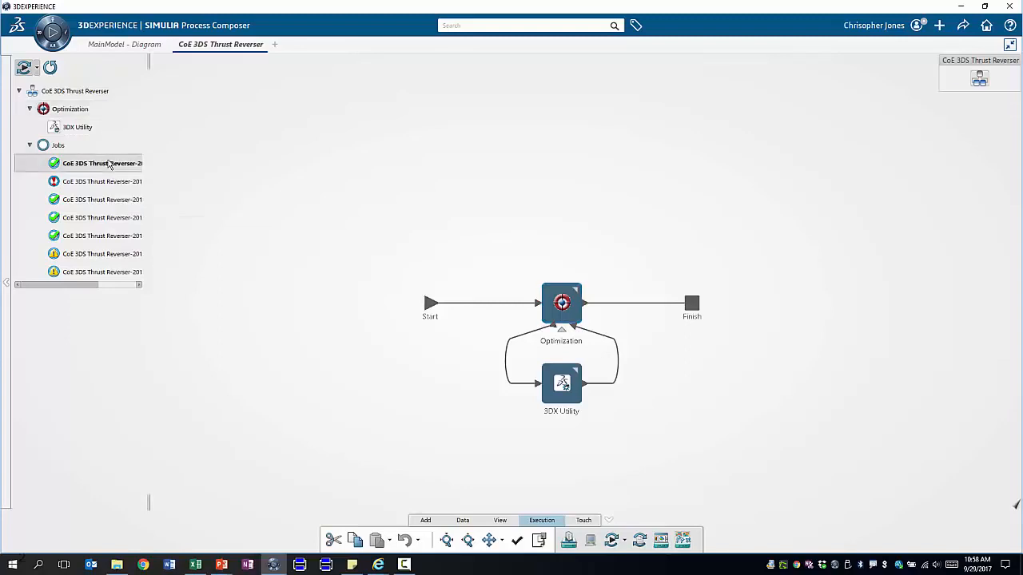
pyautogui.doubleClick(109, 163)
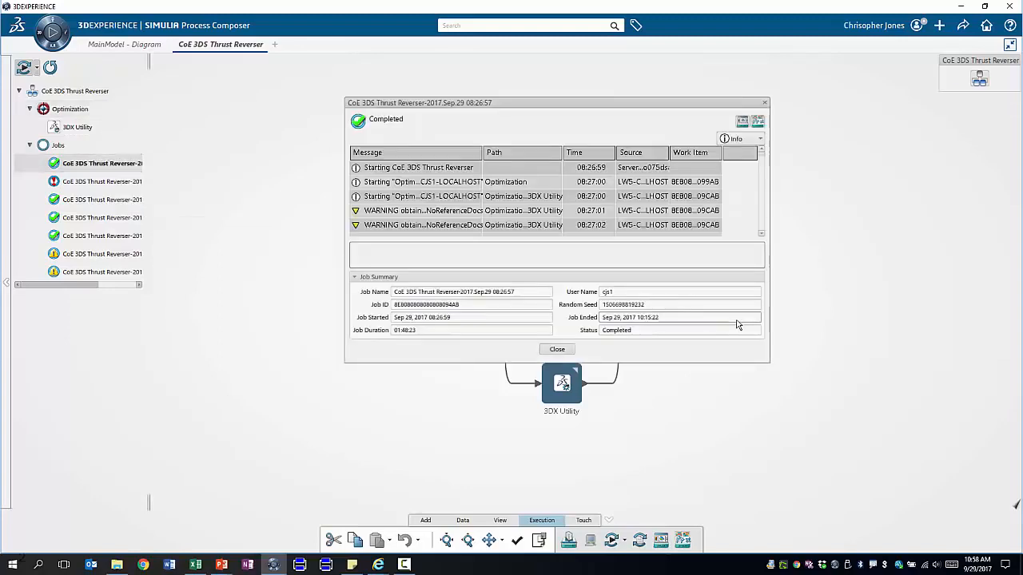
pyautogui.click(759, 122)
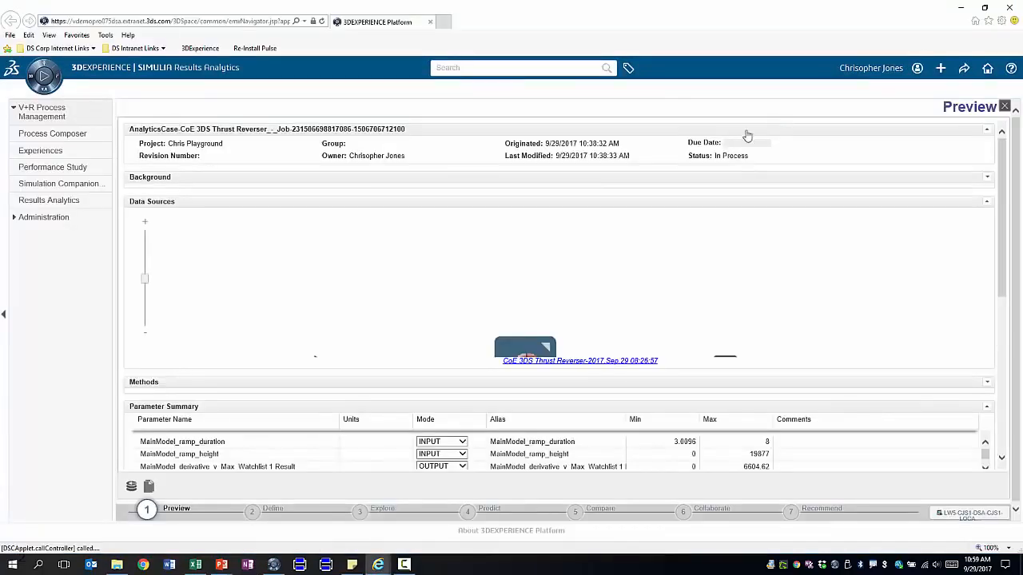
pyautogui.scroll(-2, 482, 314)
pyautogui.scroll(-3, 482, 314)
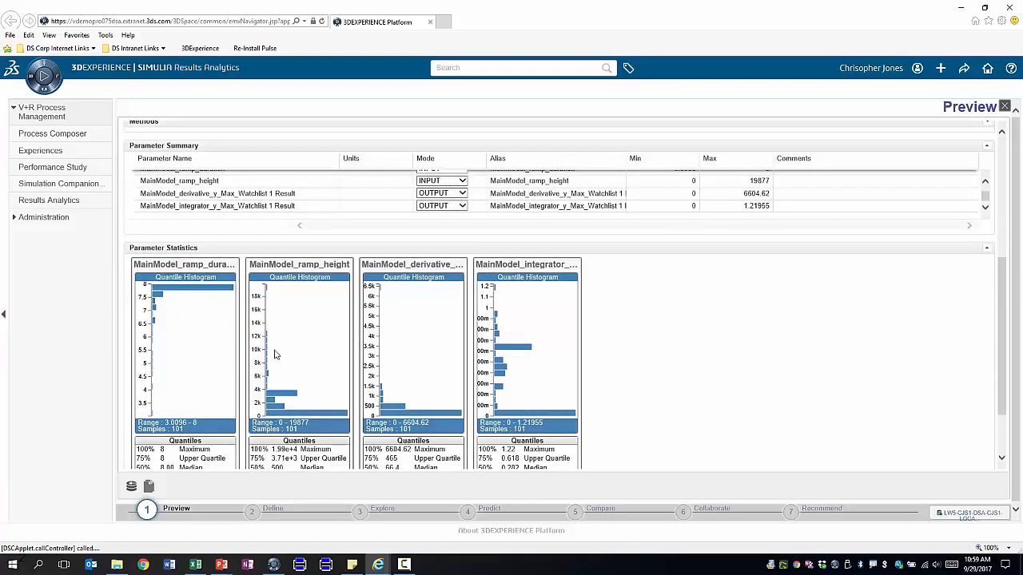
pyautogui.click(373, 513)
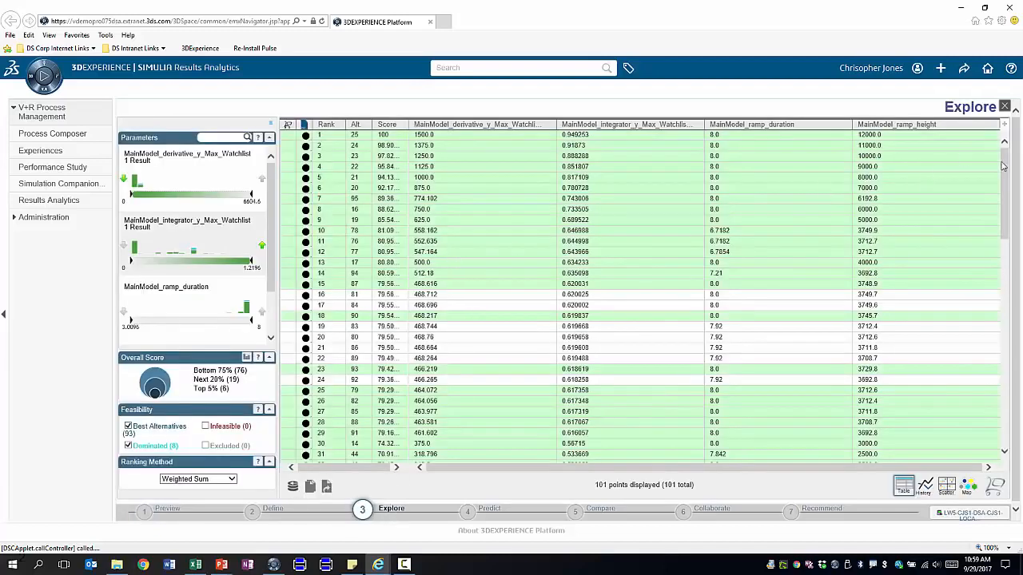
# Cycle through the History, Scatter and Map views, then return to the ranked Table
pyautogui.moveTo(1004, 162)
pyautogui.mouseDown()
pyautogui.moveTo(1005, 373)
pyautogui.moveTo(995, 152)
pyautogui.mouseUp()
pyautogui.click(926, 487)
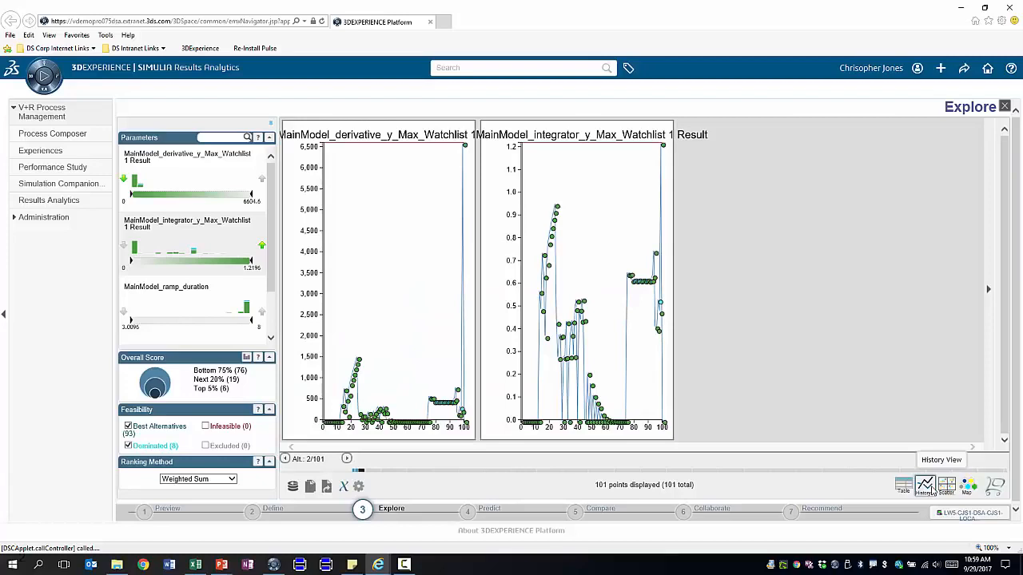
pyautogui.click(946, 487)
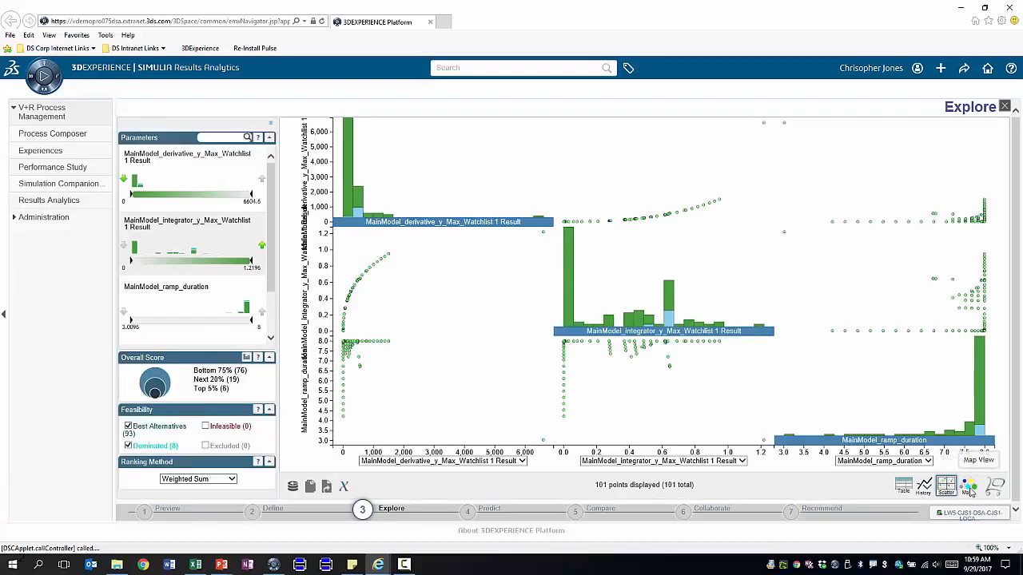
pyautogui.click(971, 490)
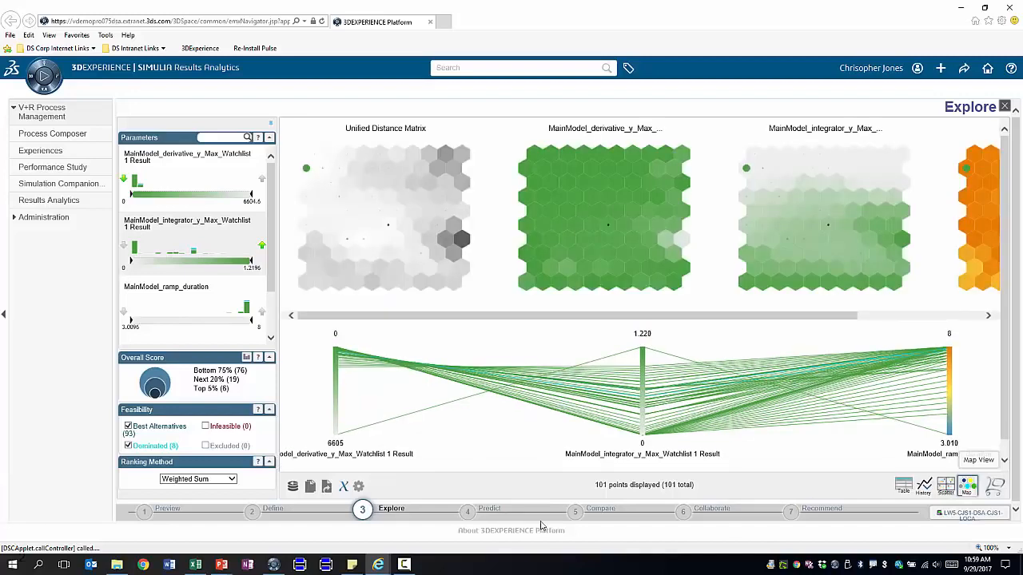
pyautogui.click(903, 486)
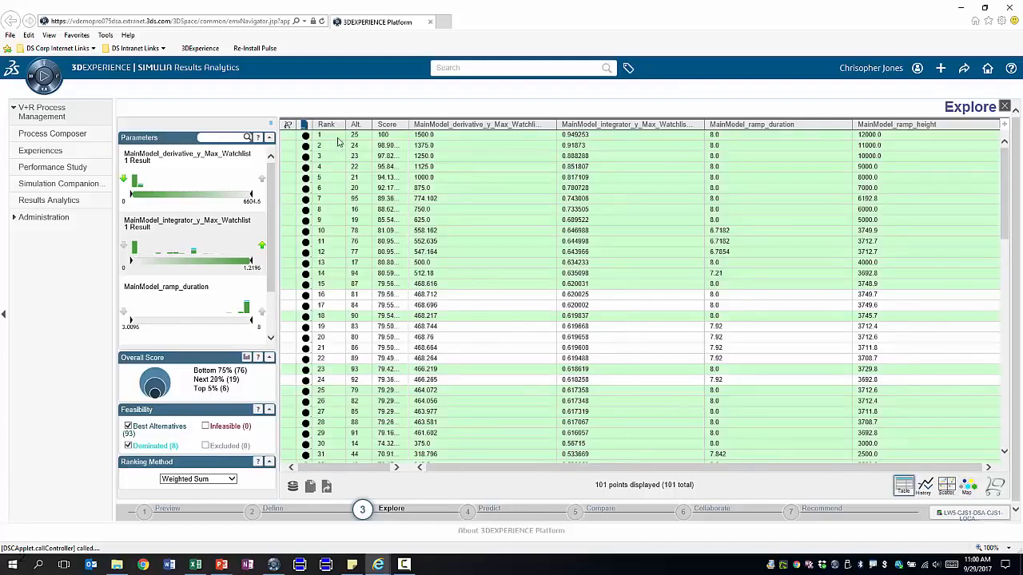
# Add Alternatives 25, 24 and 23 to the basket and compare them side by side
pyautogui.rightClick(293, 140)
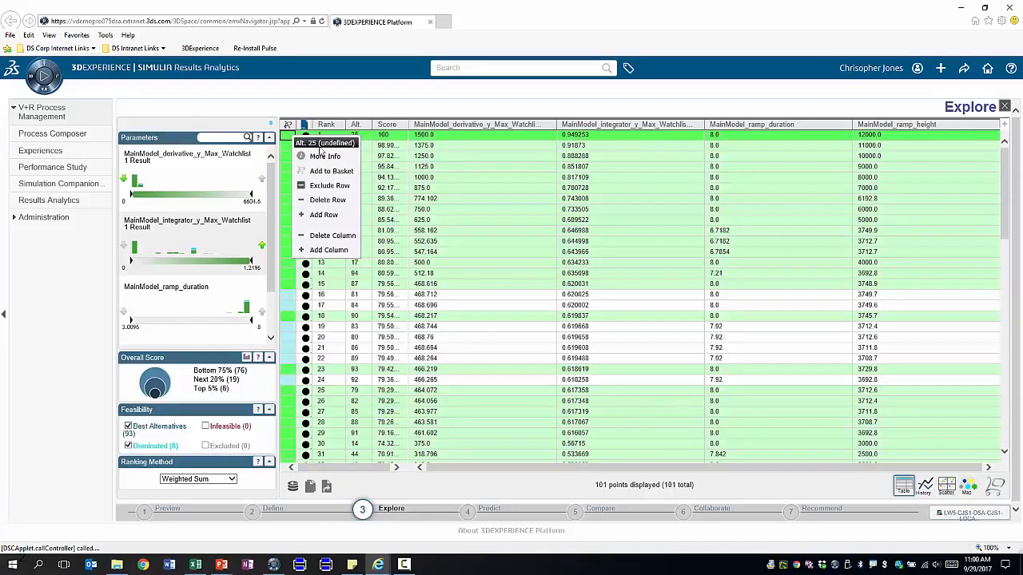
pyautogui.click(292, 151)
pyautogui.rightClick(293, 149)
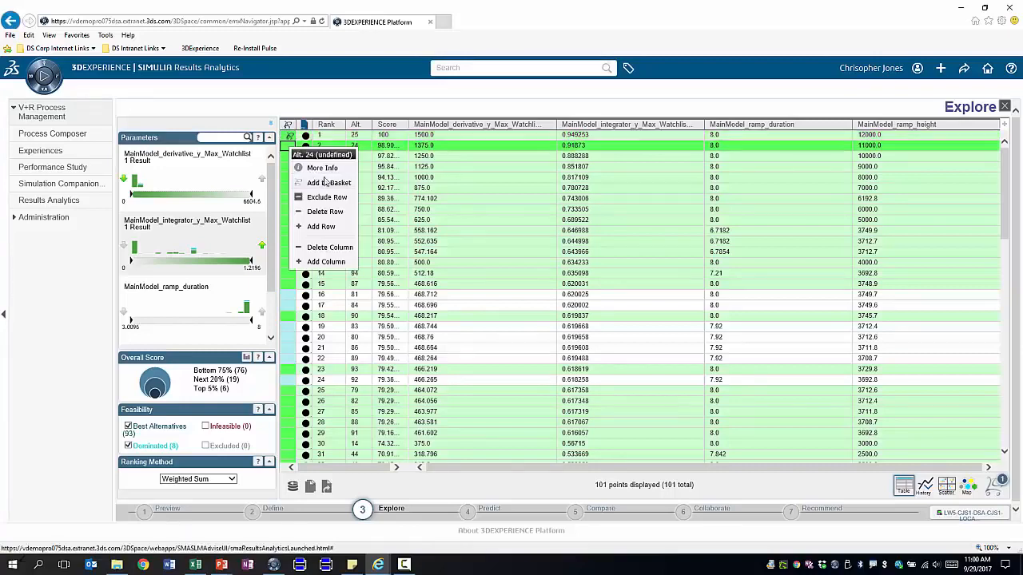
pyautogui.click(290, 160)
pyautogui.rightClick(289, 158)
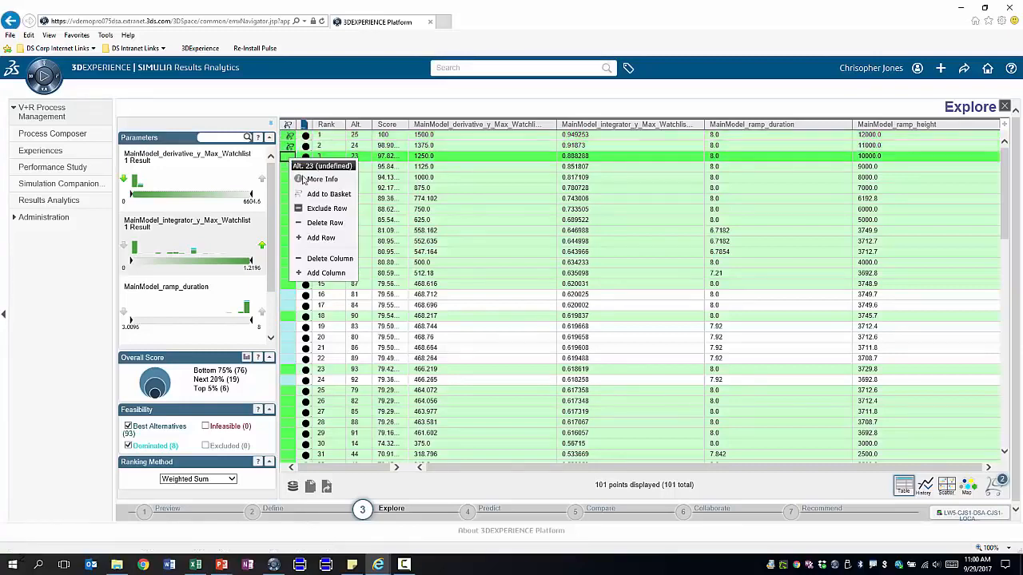
pyautogui.click(271, 148)
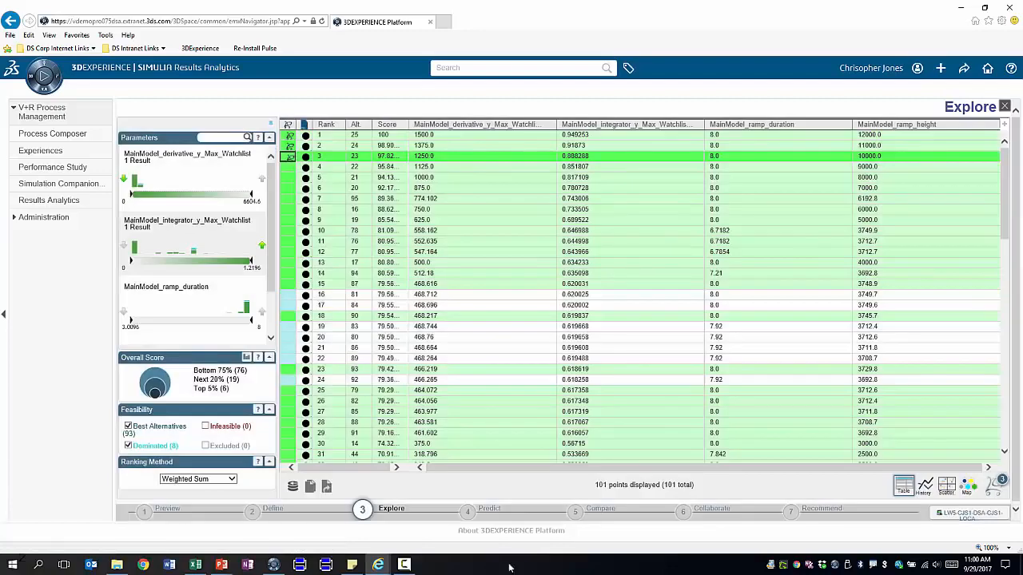
pyautogui.click(601, 509)
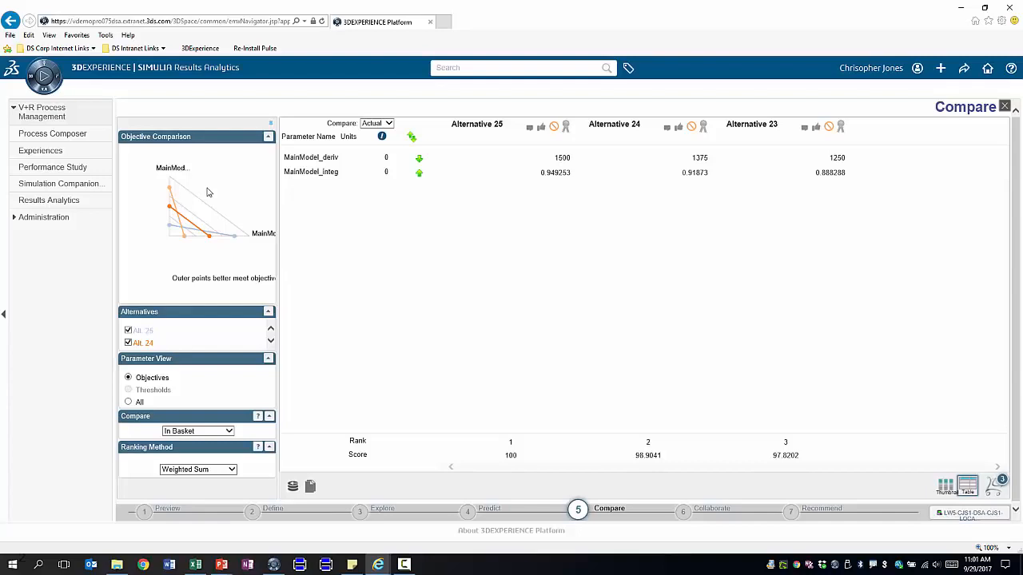
# Set the derivative weight to 4.16, endorse Alternative 25, and show its ramp duration 8, height 12000 recommendation
pyautogui.click(688, 516)
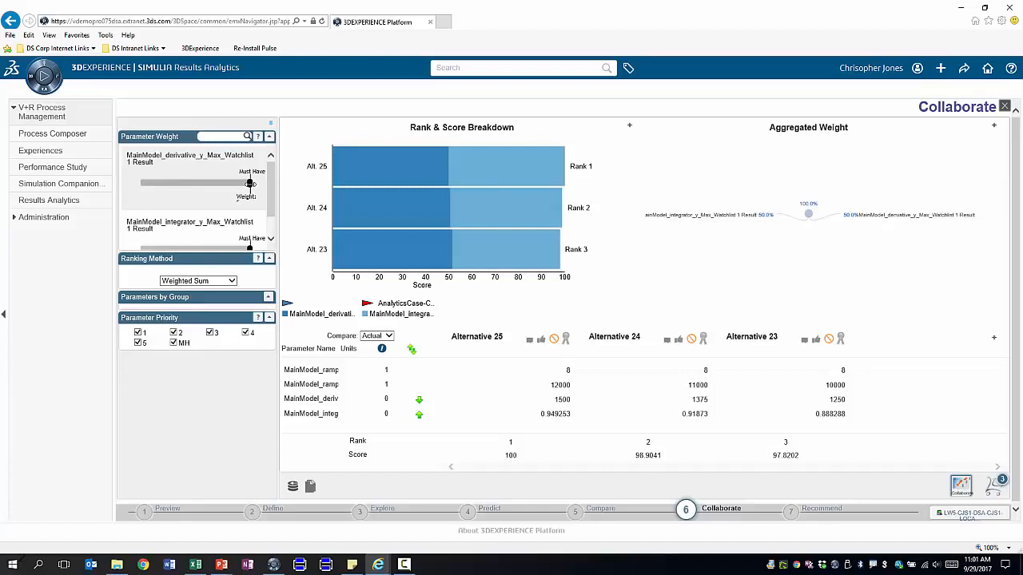
pyautogui.moveTo(250, 184); pyautogui.dragTo(228, 183)
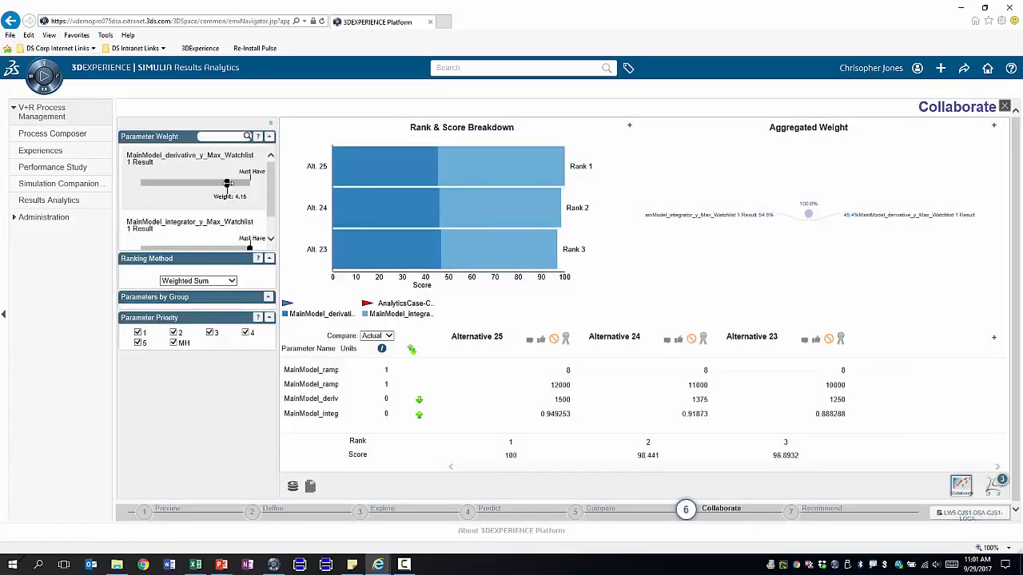
pyautogui.click(566, 340)
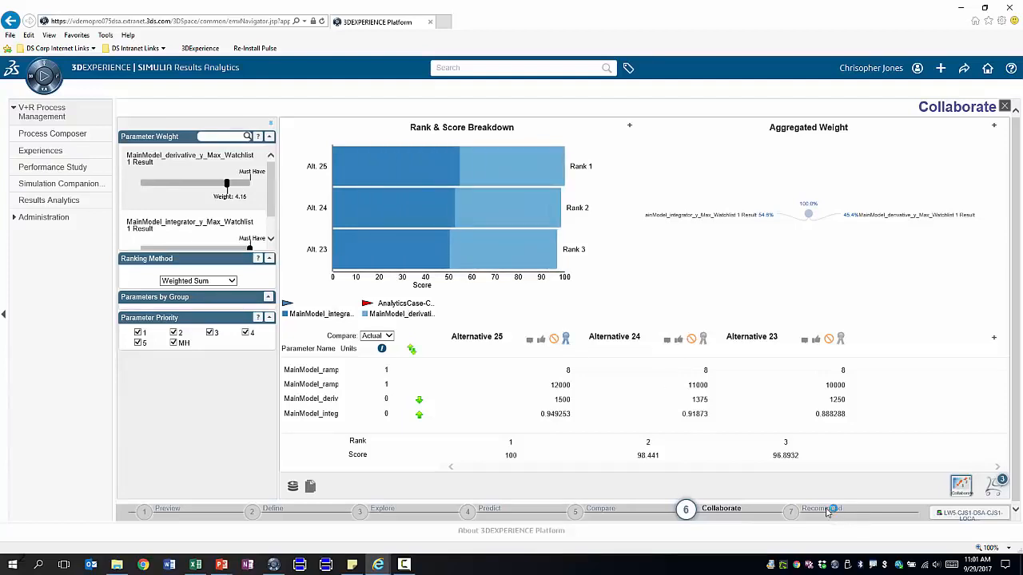
pyautogui.click(828, 510)
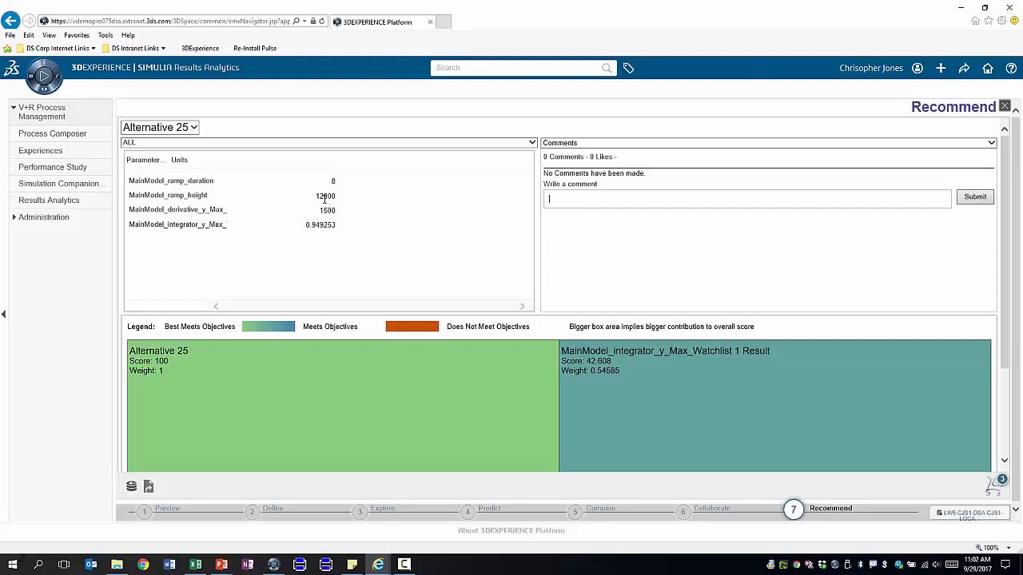
pyautogui.click(964, 7)
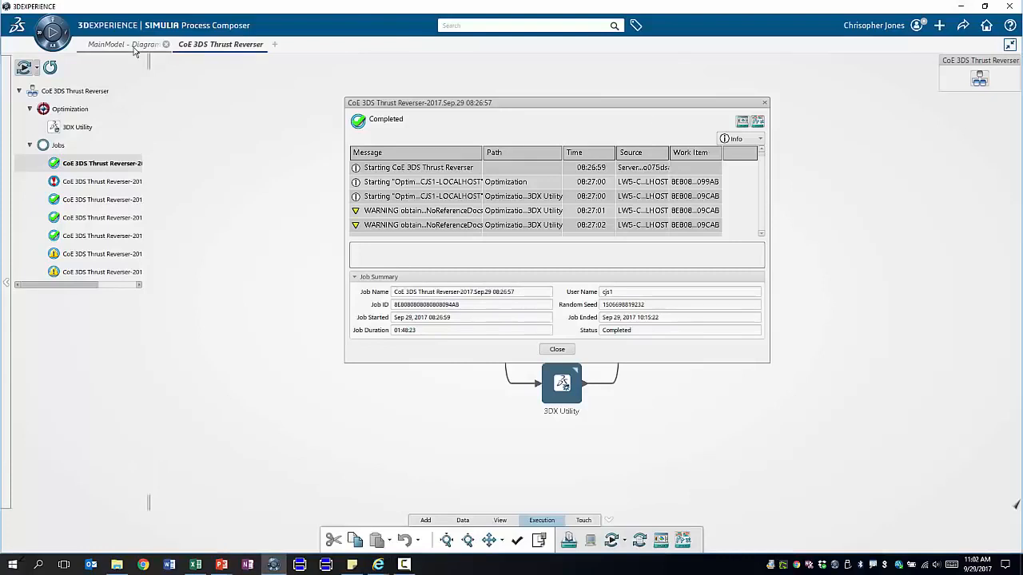
# Set the MainModel ramp block to height 12000 and duration 8
pyautogui.click(129, 45)
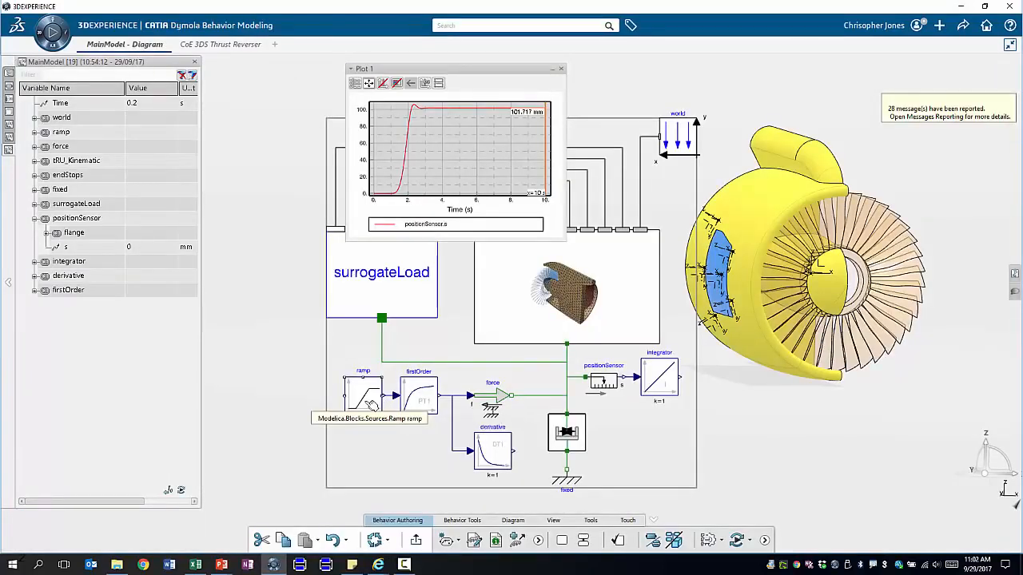
pyautogui.doubleClick(372, 405)
pyautogui.doubleClick(124, 136)
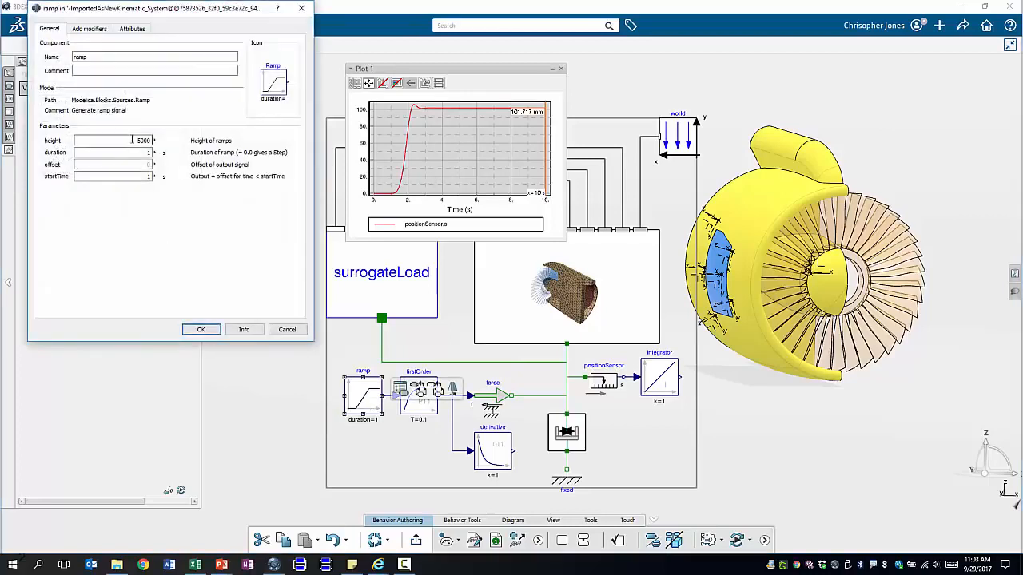
pyautogui.write('12')
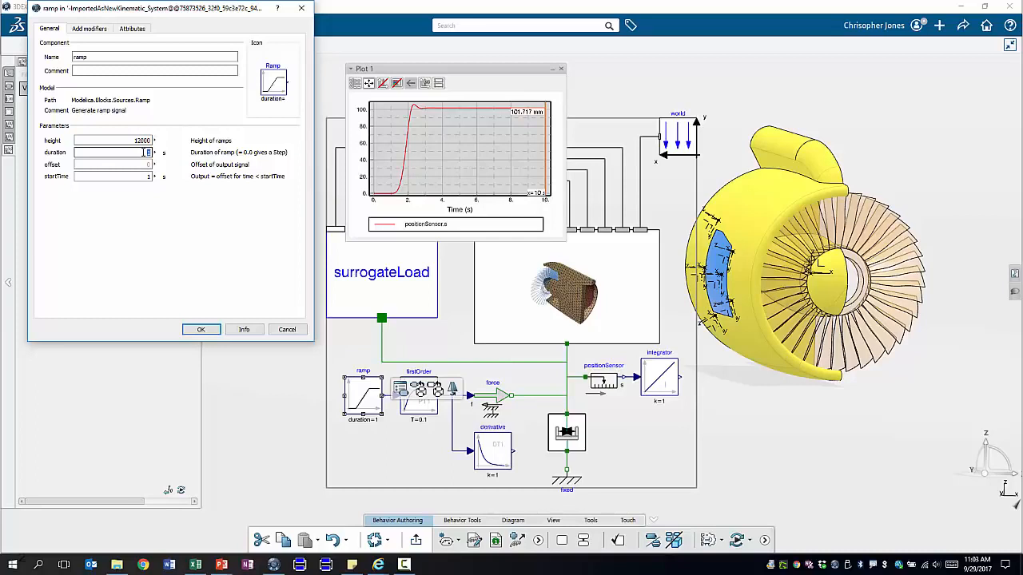
pyautogui.click(201, 329)
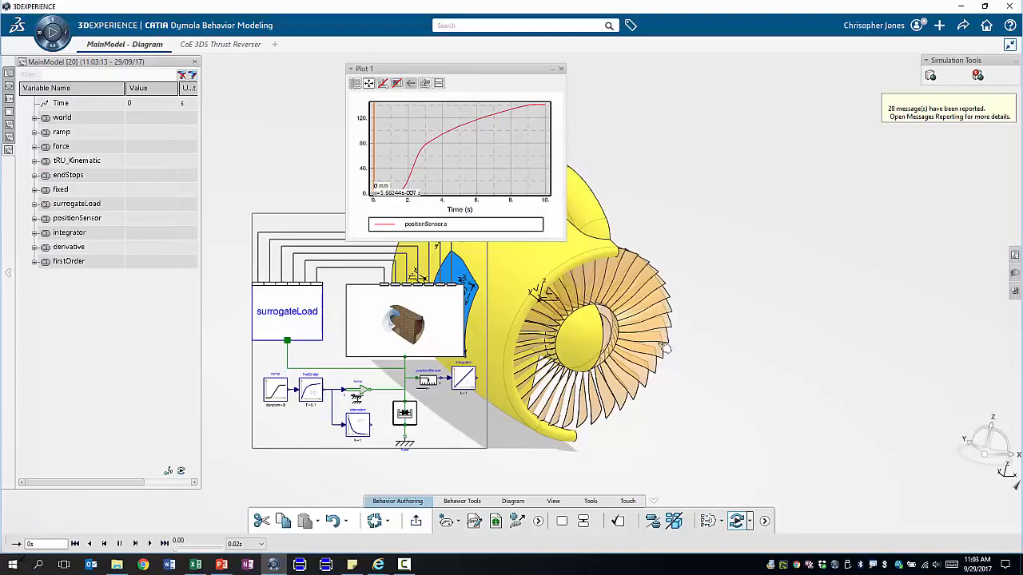
# Zoom in on the thrust-reverser door and play the new simulation to watch it open
pyautogui.moveTo(807, 406); pyautogui.dragTo(914, 328)
pyautogui.moveTo(736, 342); pyautogui.dragTo(553, 440)
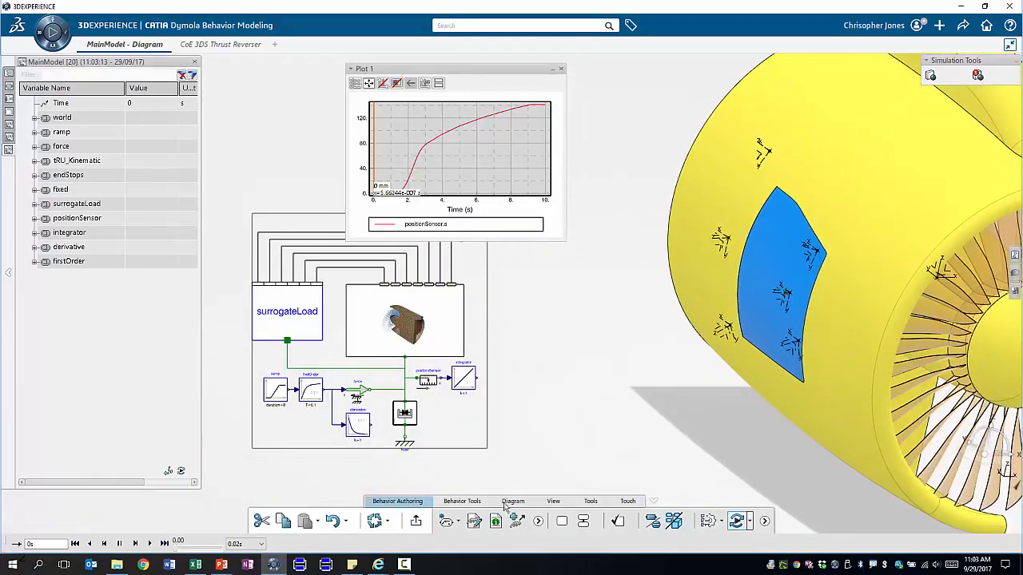
pyautogui.click(151, 545)
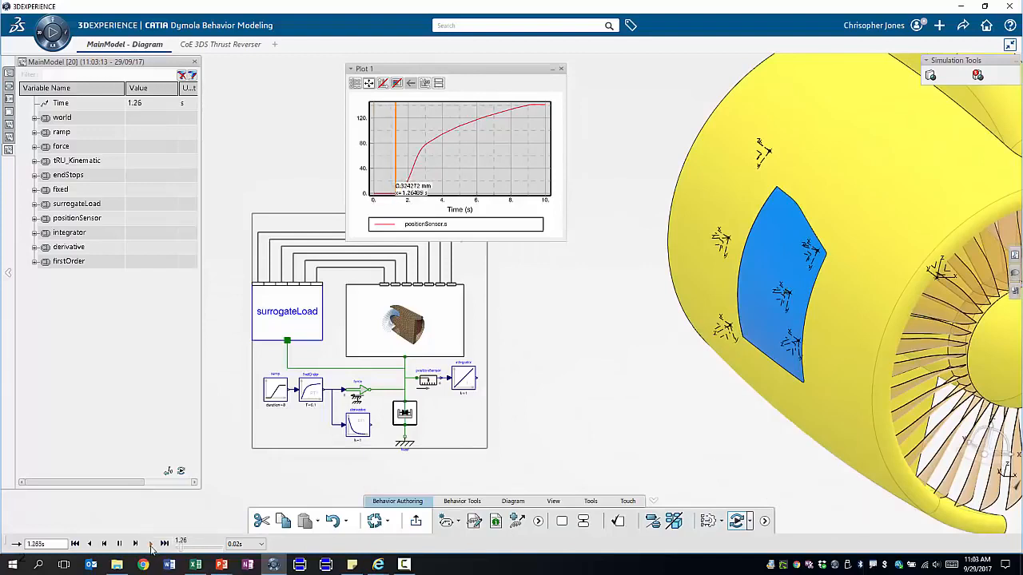